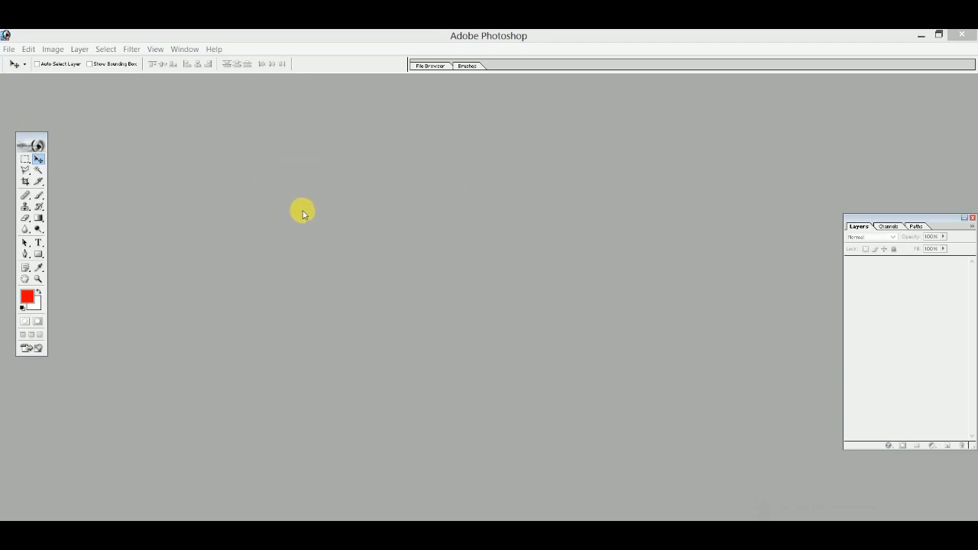
Step: Open the Indian Bride image and maximize its document window
{"action": "left_click", "coordinate": [7, 49]}
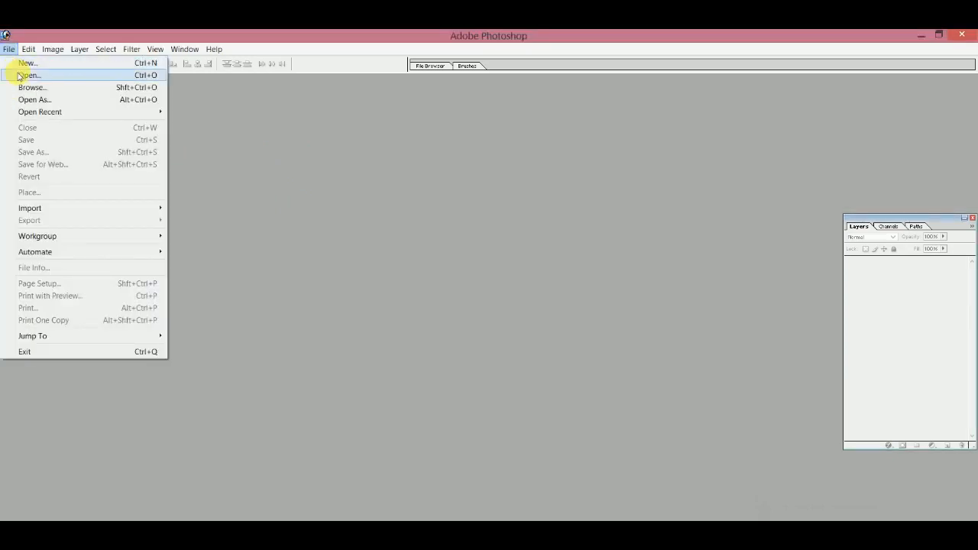
{"action": "left_click", "coordinate": [18, 76]}
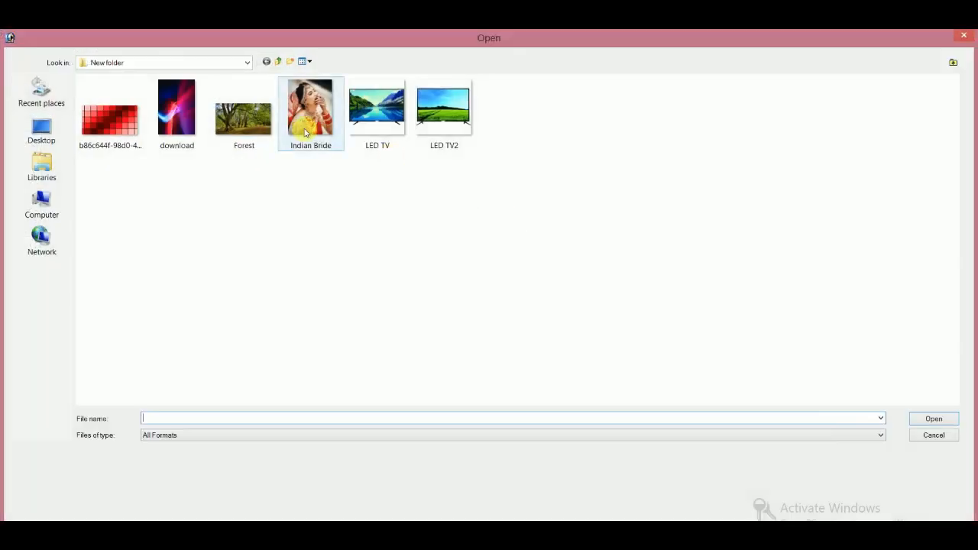
{"action": "double_click", "coordinate": [306, 132]}
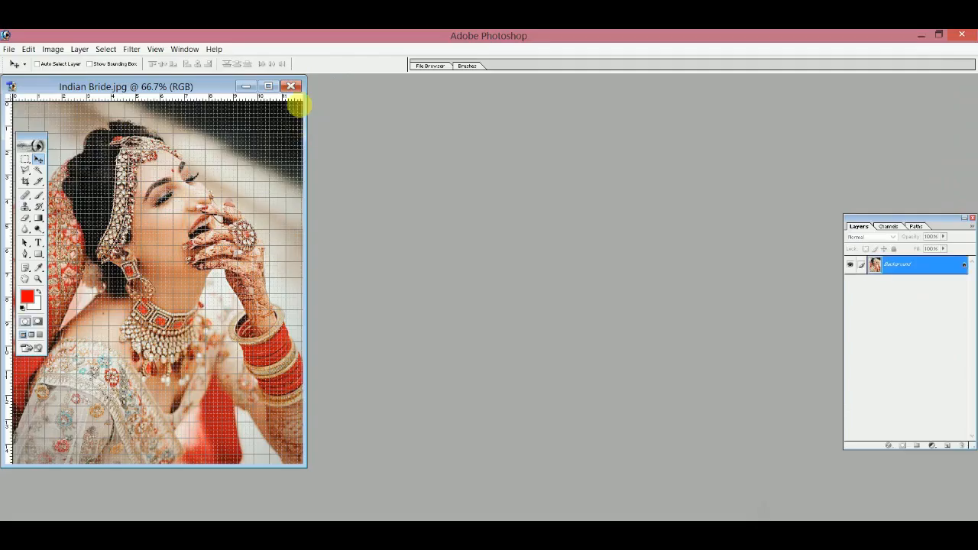
{"action": "left_click", "coordinate": [269, 87]}
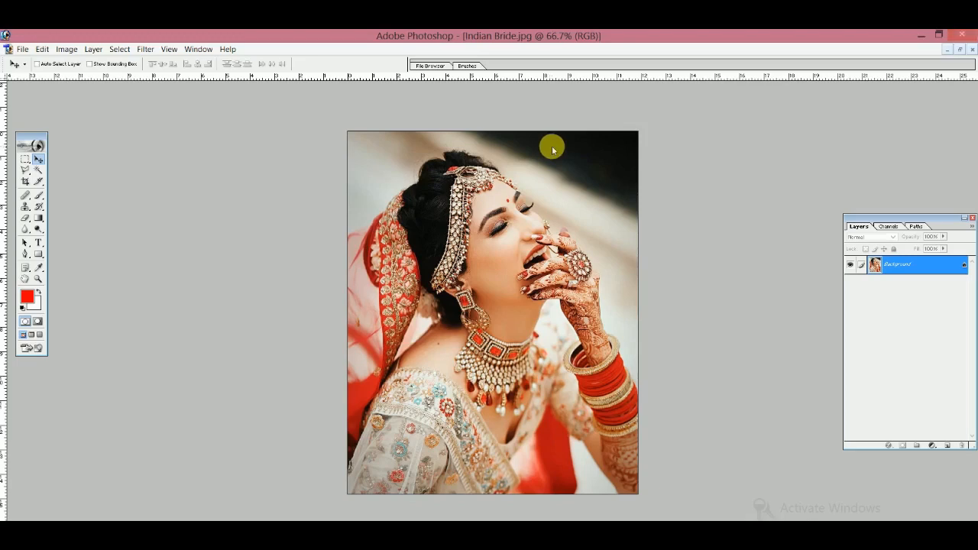
Step: Create a white A4 RGB document at 300 pixels/inch and rotate its canvas 90° clockwise
{"action": "key", "text": "ctrl+n"}
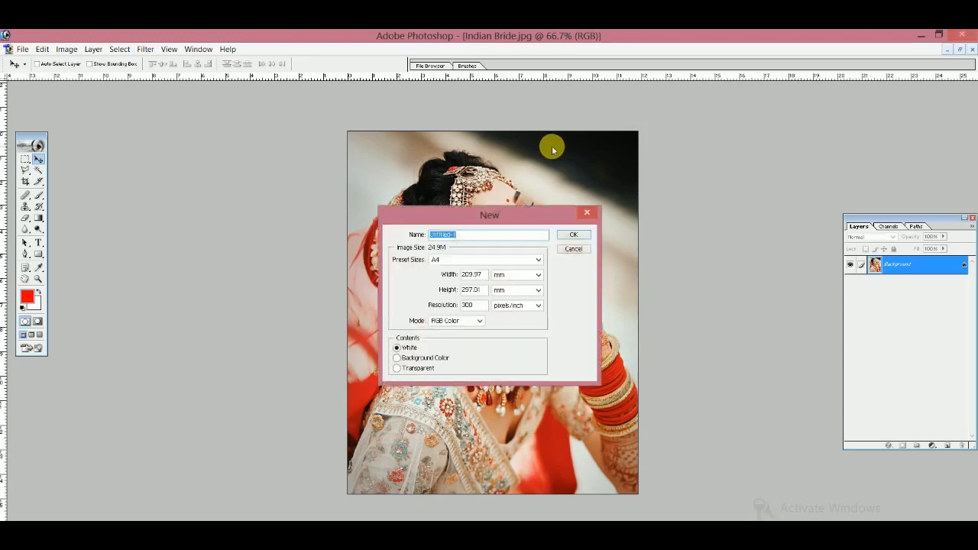
{"action": "left_click", "coordinate": [574, 239]}
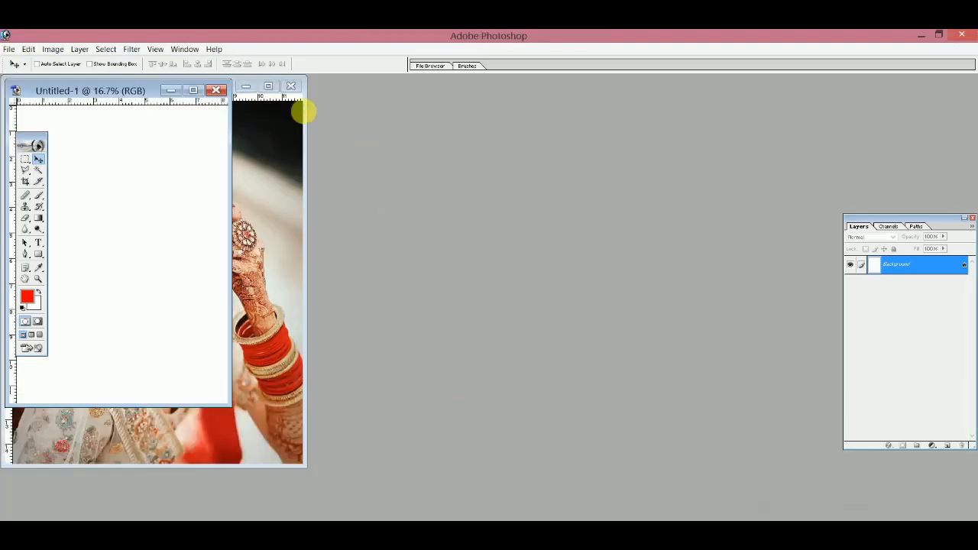
{"action": "left_click_drag", "start_coordinate": [115, 90], "coordinate": [359, 114]}
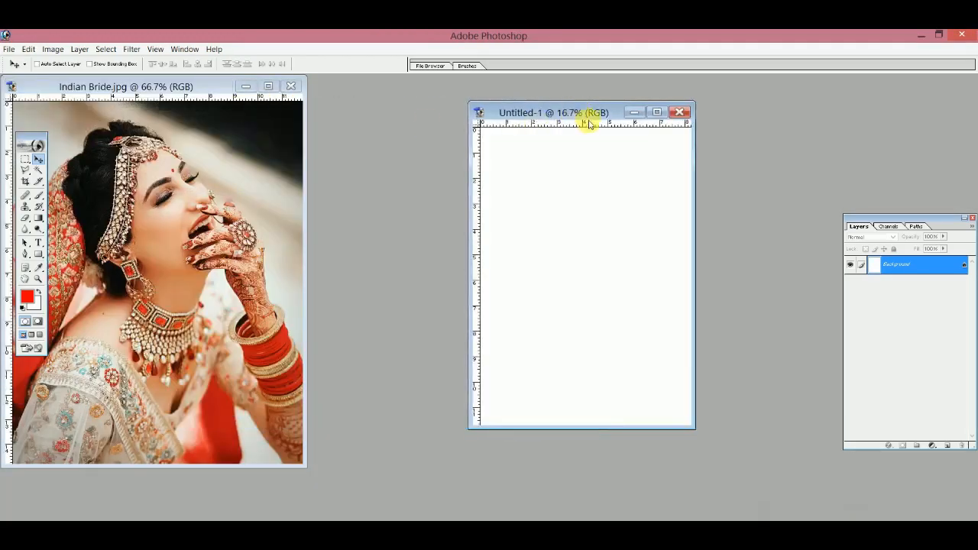
{"action": "double_click", "coordinate": [581, 116]}
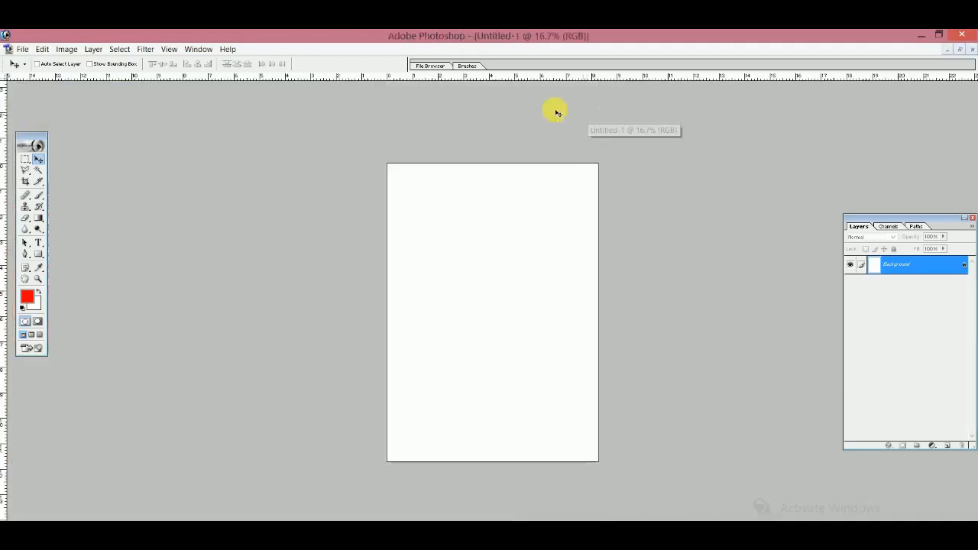
{"action": "left_click", "coordinate": [67, 49]}
{"action": "mouse_move", "coordinate": [126, 159]}
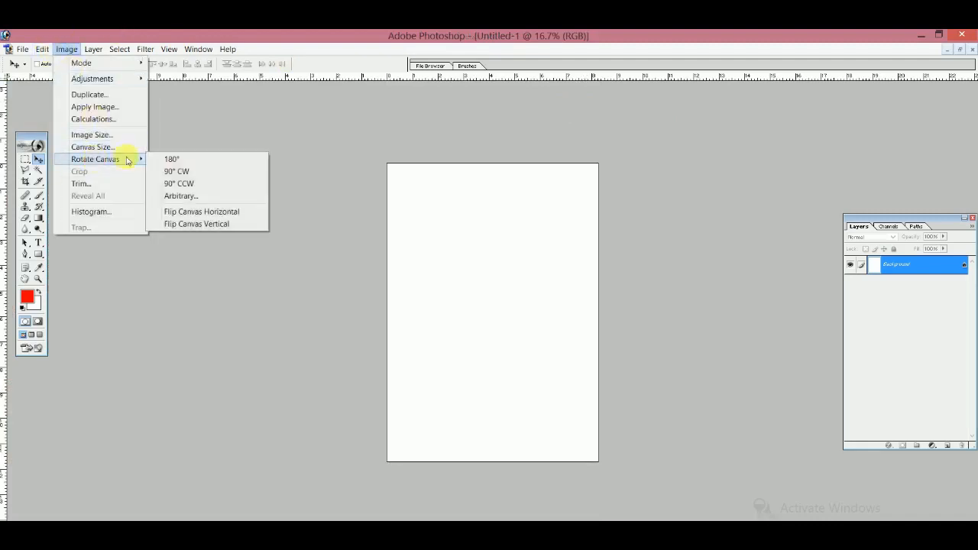
{"action": "left_click", "coordinate": [185, 171]}
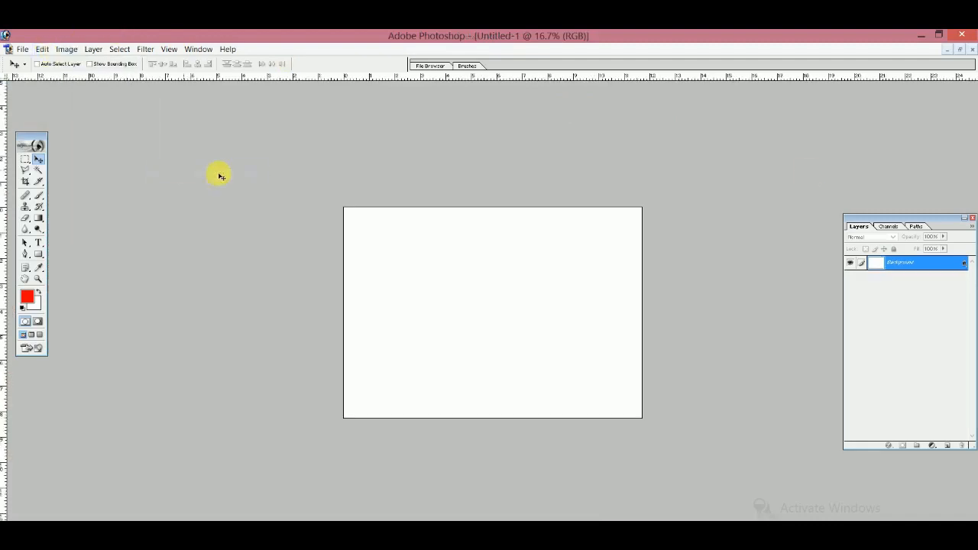
Step: Copy the Indian Bride photo into the blank landscape document as a new layer and maximize that document
{"action": "left_click", "coordinate": [960, 49]}
{"action": "left_click", "coordinate": [219, 208]}
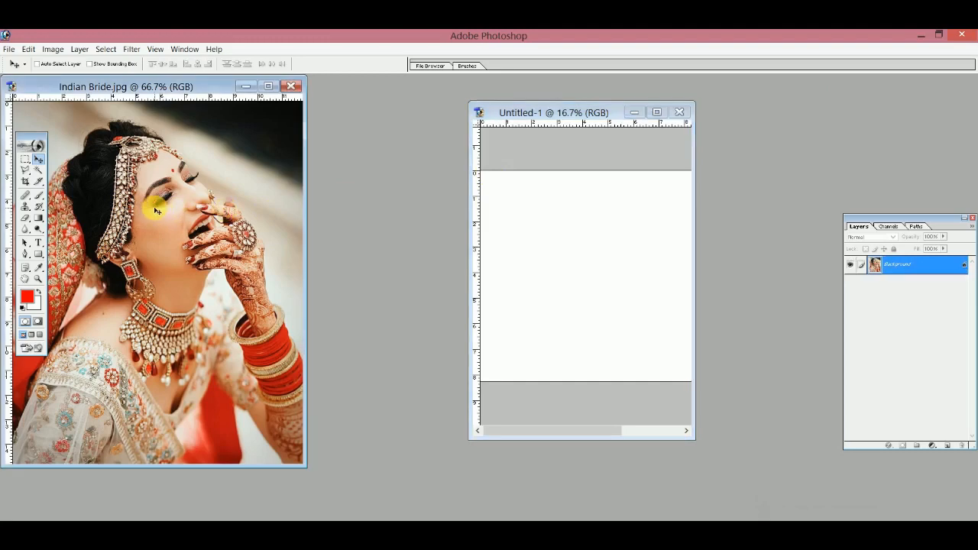
{"action": "left_click_drag", "start_coordinate": [153, 208], "coordinate": [589, 244]}
{"action": "left_click", "coordinate": [657, 112]}
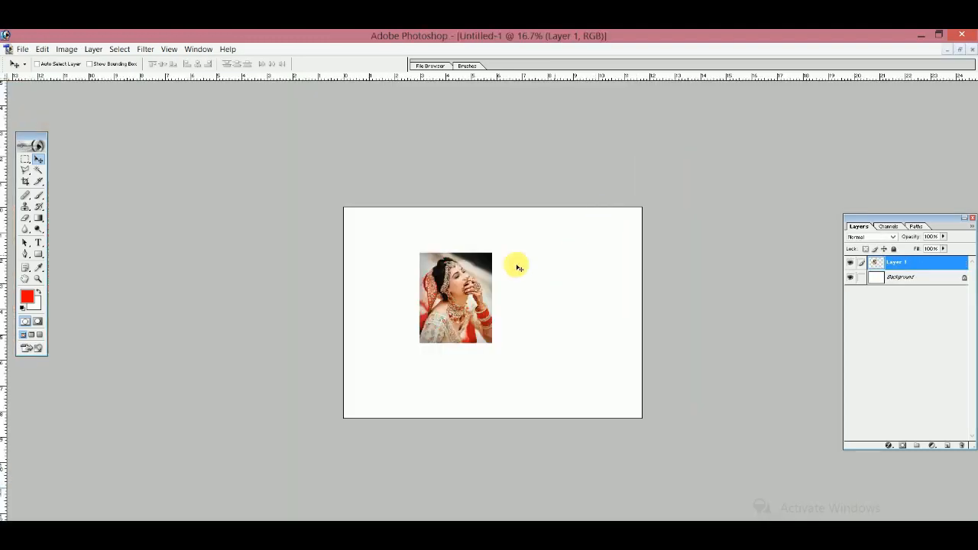
Step: Move the photo to the canvas's upper-left corner and stretch it to about 558% width and 334% height, covering the whole canvas
{"action": "left_click_drag", "start_coordinate": [441, 287], "coordinate": [337, 231]}
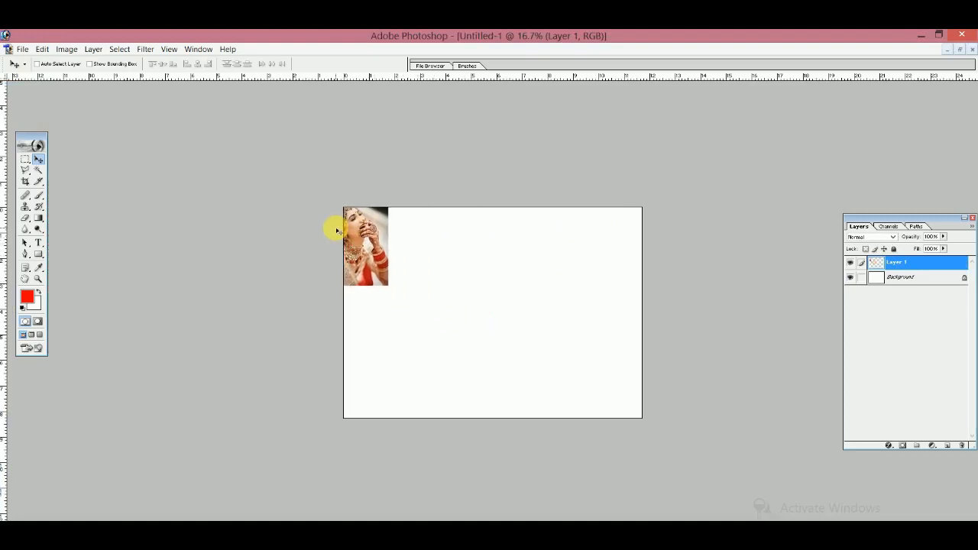
{"action": "key", "text": "ctrl+t"}
{"action": "left_click_drag", "start_coordinate": [386, 284], "coordinate": [716, 497]}
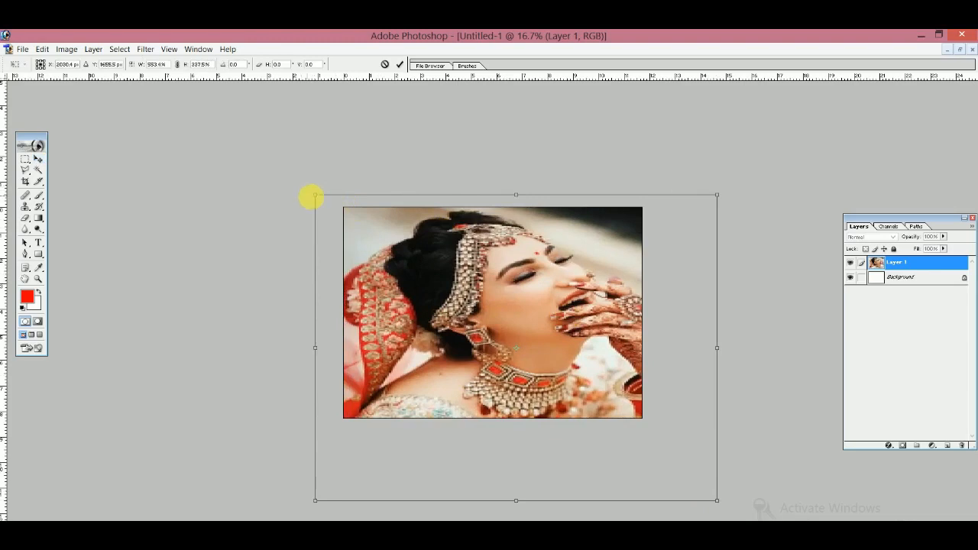
{"action": "mouse_move", "coordinate": [312, 197]}
{"action": "left_mouse_down"}
{"action": "mouse_move", "coordinate": [289, 156]}
{"action": "mouse_move", "coordinate": [312, 203]}
{"action": "left_mouse_up"}
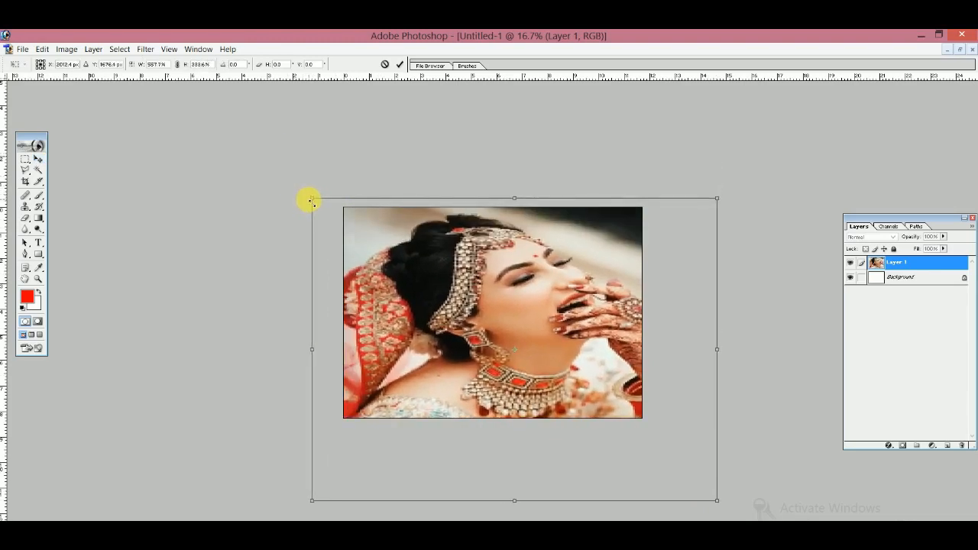
{"action": "key", "text": "Return"}
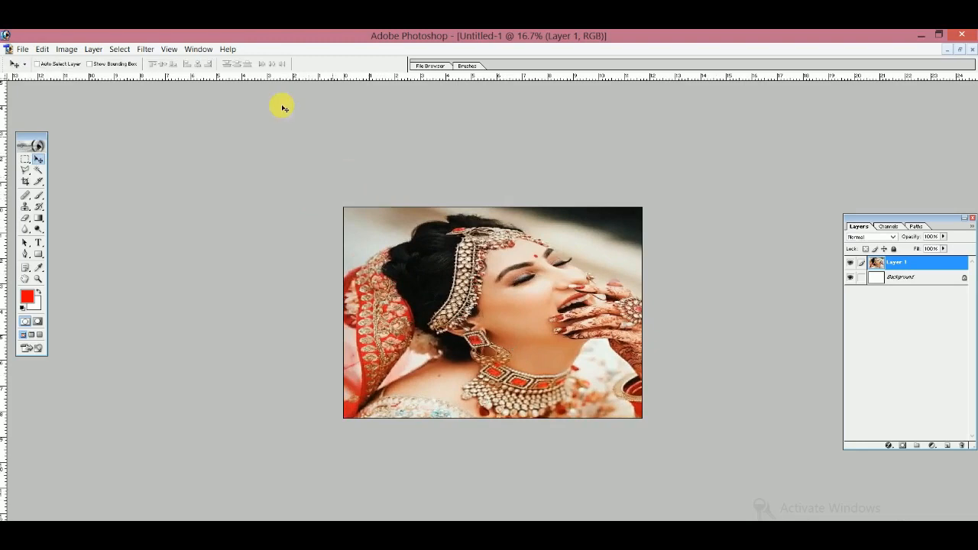
Step: Blur the stretched background photo with a Gaussian Blur of 44 pixels radius
{"action": "left_click", "coordinate": [147, 49]}
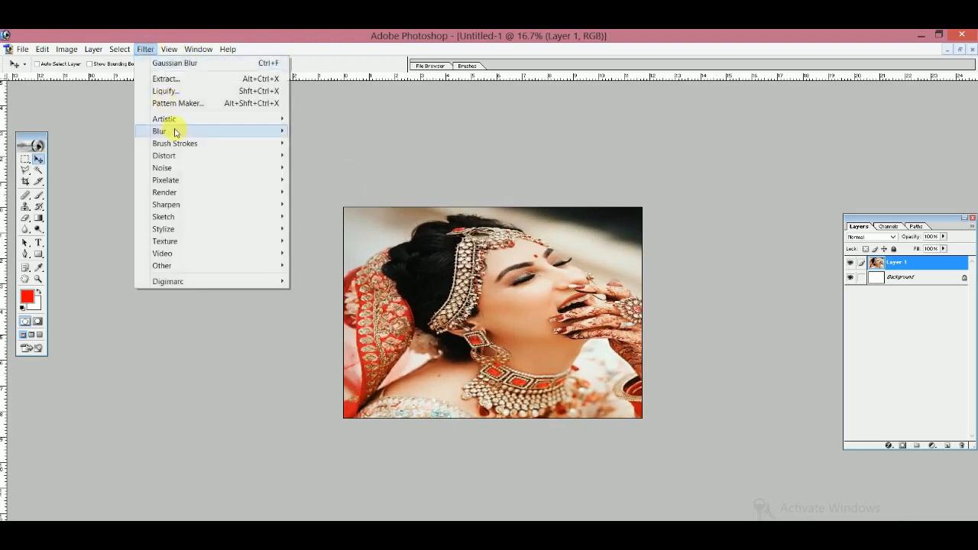
{"action": "mouse_move", "coordinate": [166, 131]}
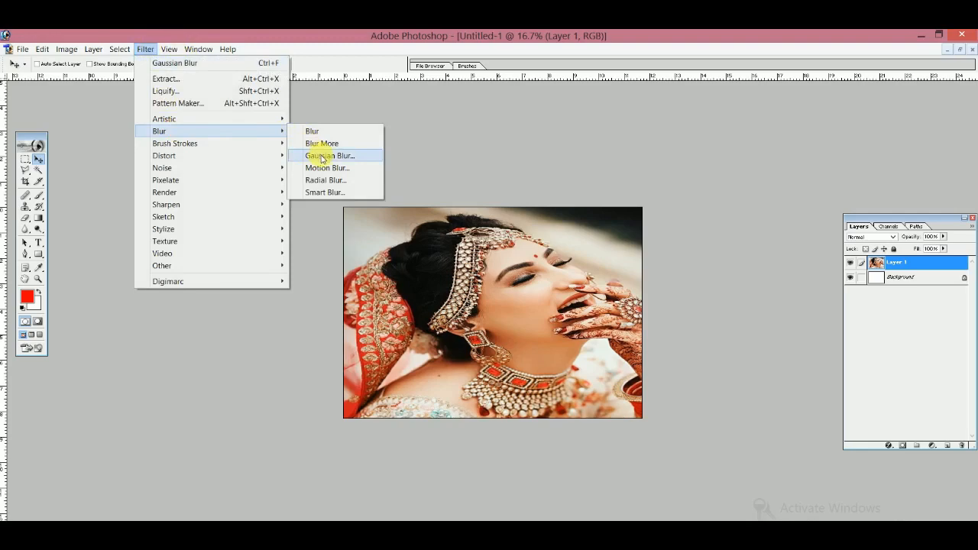
{"action": "left_click", "coordinate": [321, 157]}
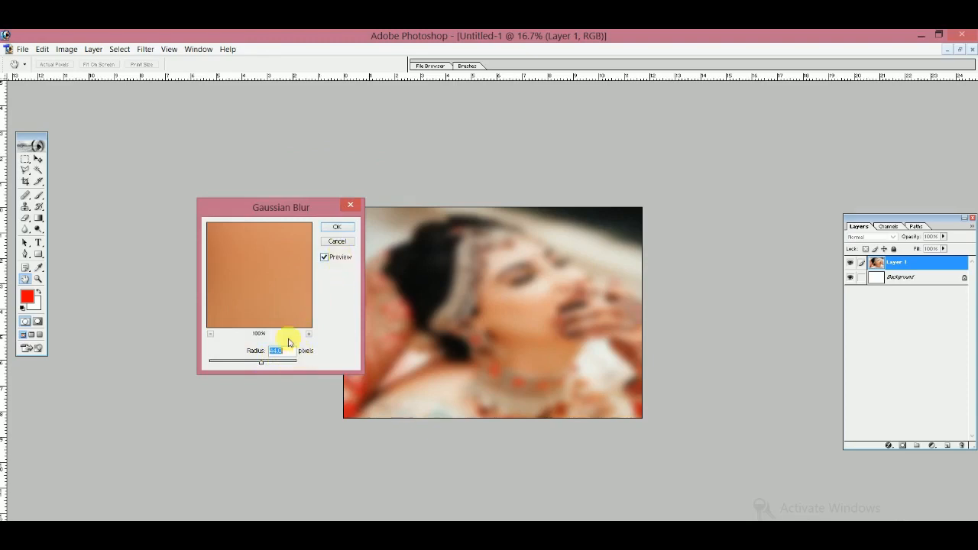
{"action": "left_click", "coordinate": [334, 228]}
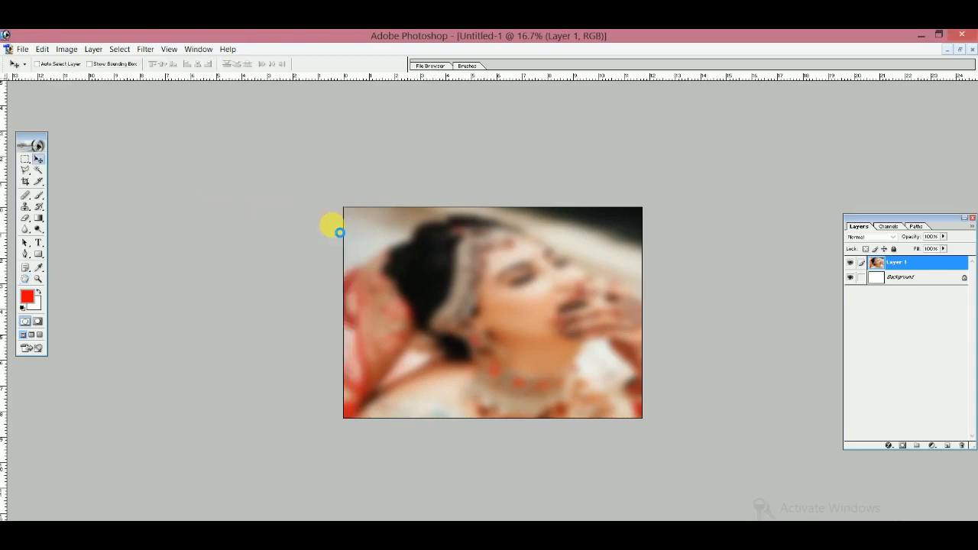
{"action": "key", "text": "v"}
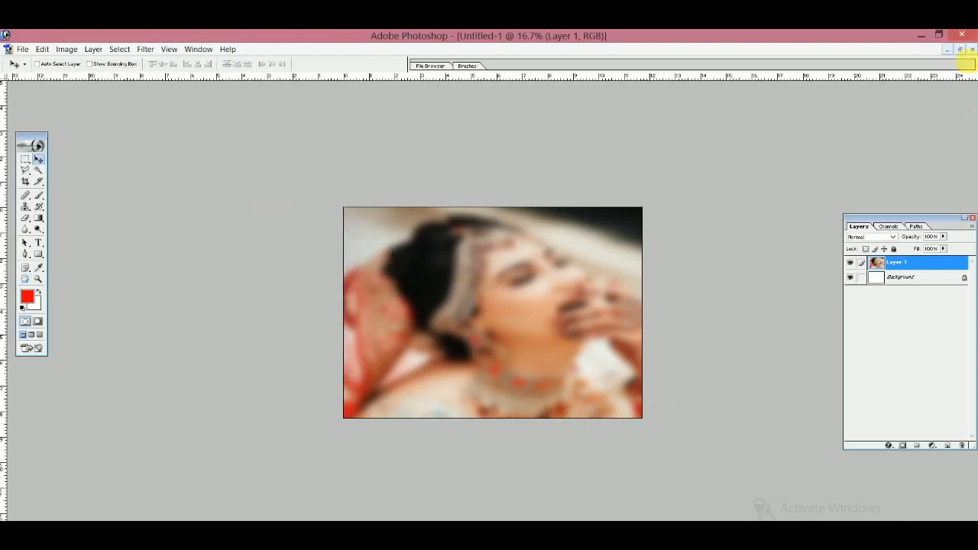
Step: Copy the original Indian Bride photo again into the blurred document as a layer above the background and maximize the document
{"action": "left_click", "coordinate": [960, 50]}
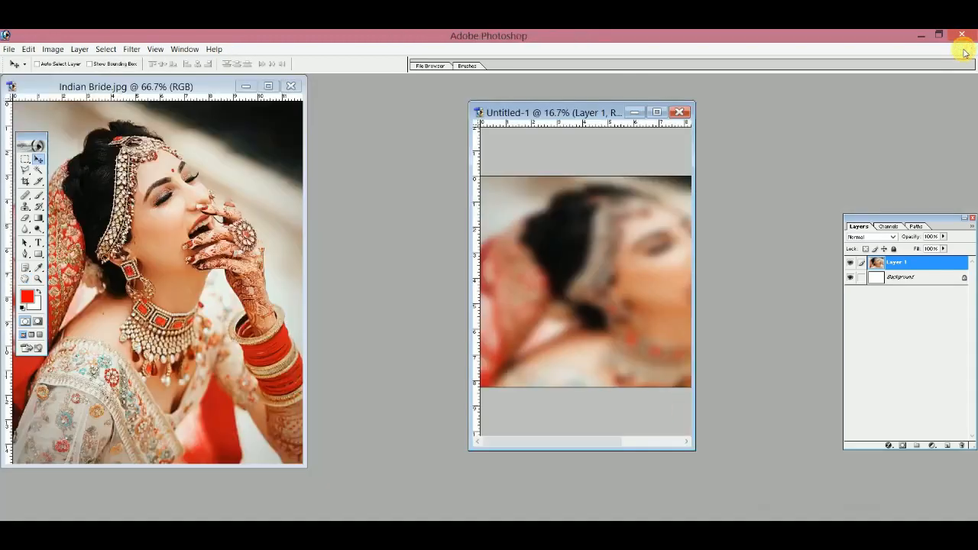
{"action": "left_click", "coordinate": [137, 243]}
{"action": "left_click_drag", "start_coordinate": [138, 243], "coordinate": [558, 286]}
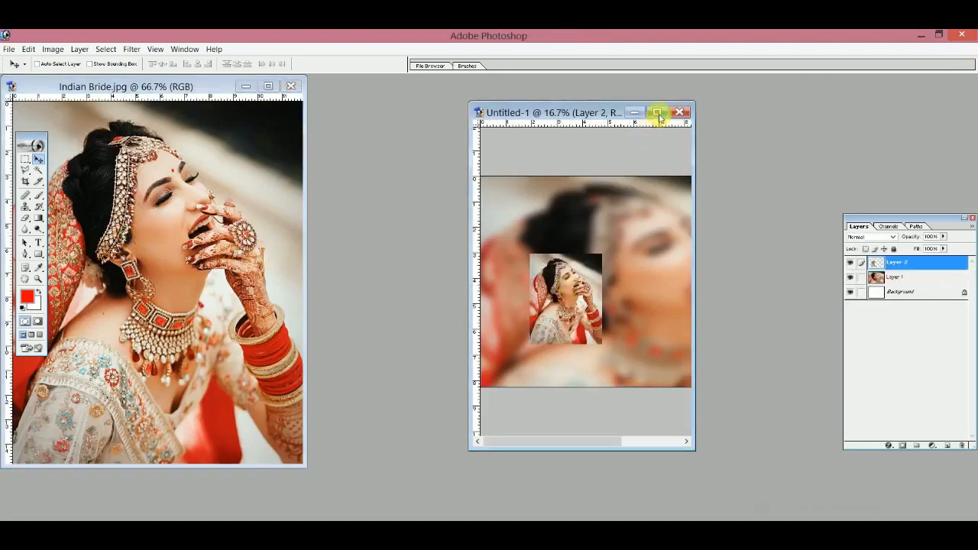
{"action": "left_click", "coordinate": [657, 112]}
Step: Move the sharp photo to the canvas's upper edge and scale it proportionally to about 230% so it fills the canvas height
{"action": "left_click_drag", "start_coordinate": [409, 303], "coordinate": [414, 224]}
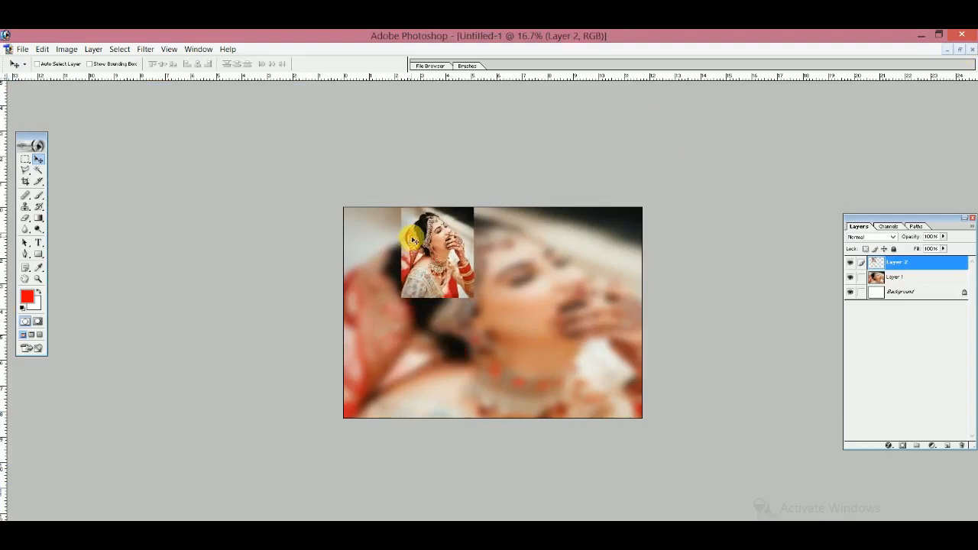
{"action": "key", "text": "ctrl+plus"}
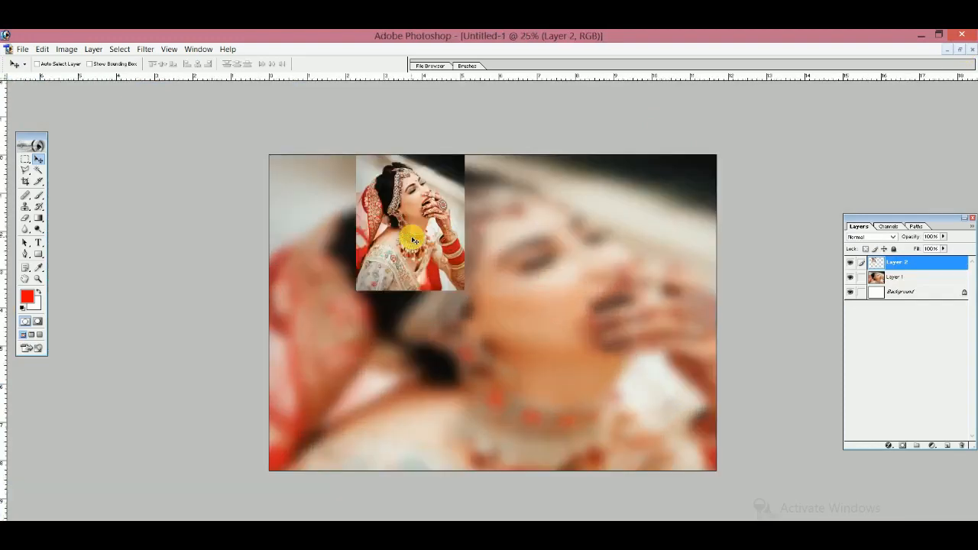
{"action": "key", "text": "ctrl+plus"}
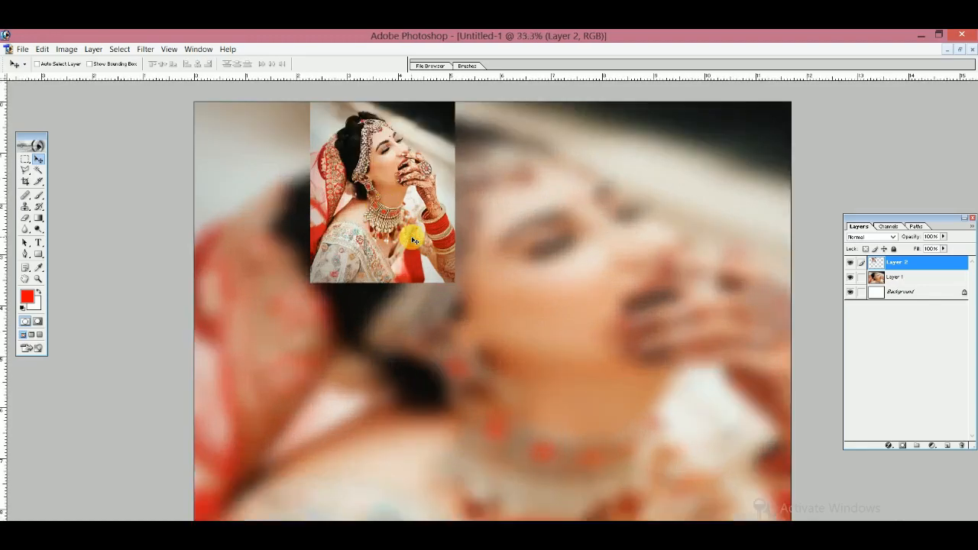
{"action": "key", "text": "ctrl+t"}
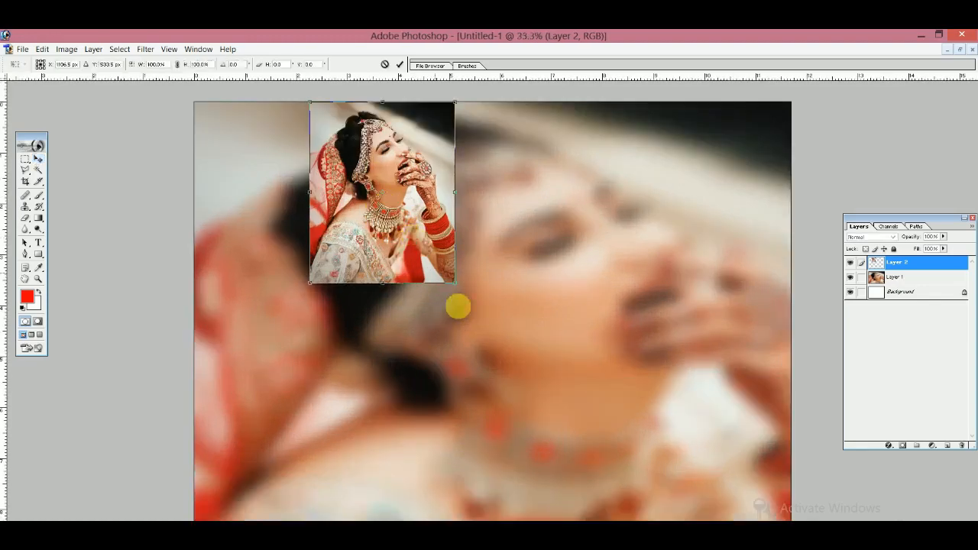
{"action": "left_click_drag", "start_coordinate": [461, 290], "coordinate": [644, 520]}
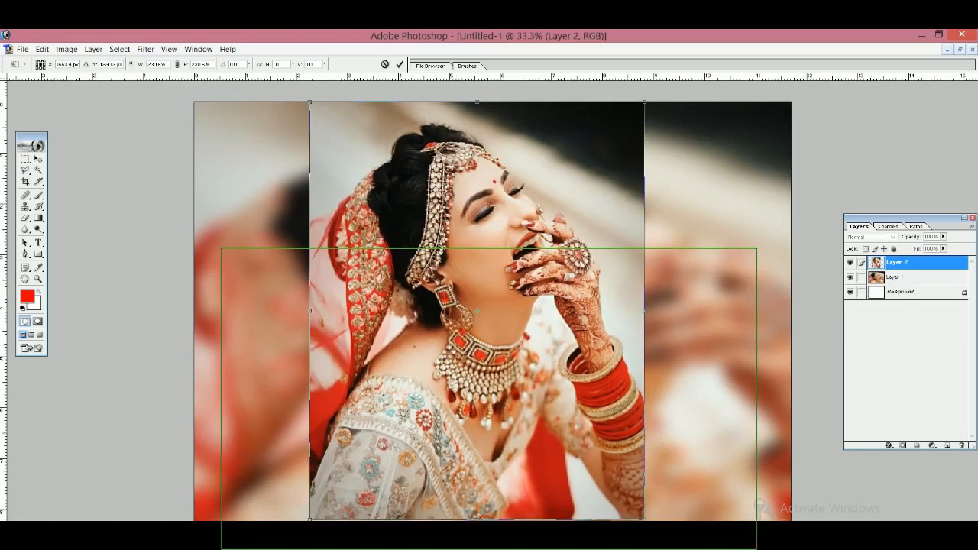
{"action": "key", "text": "Return"}
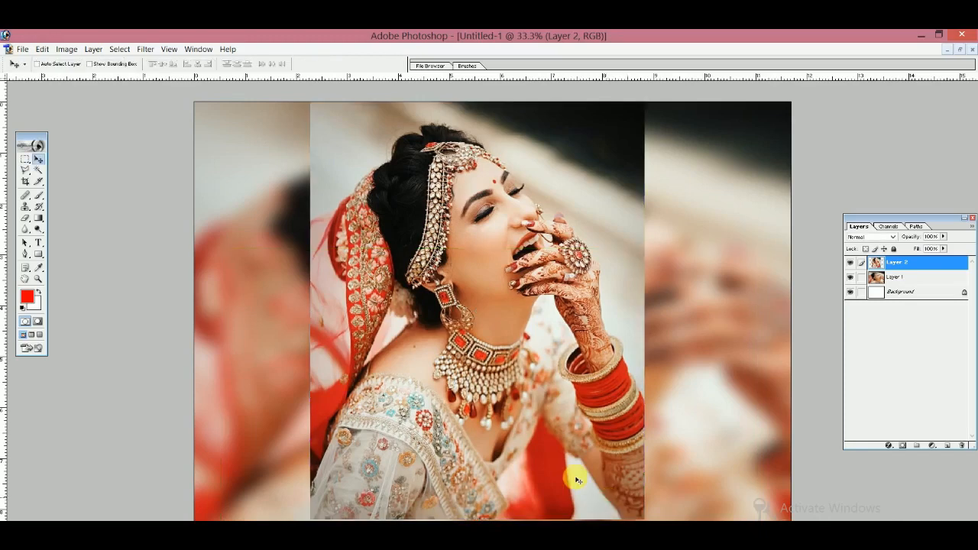
Step: Shift the sharp photo slightly right to center it and enlarge it slightly so its upper edge meets the canvas edge
{"action": "right_click", "coordinate": [501, 282]}
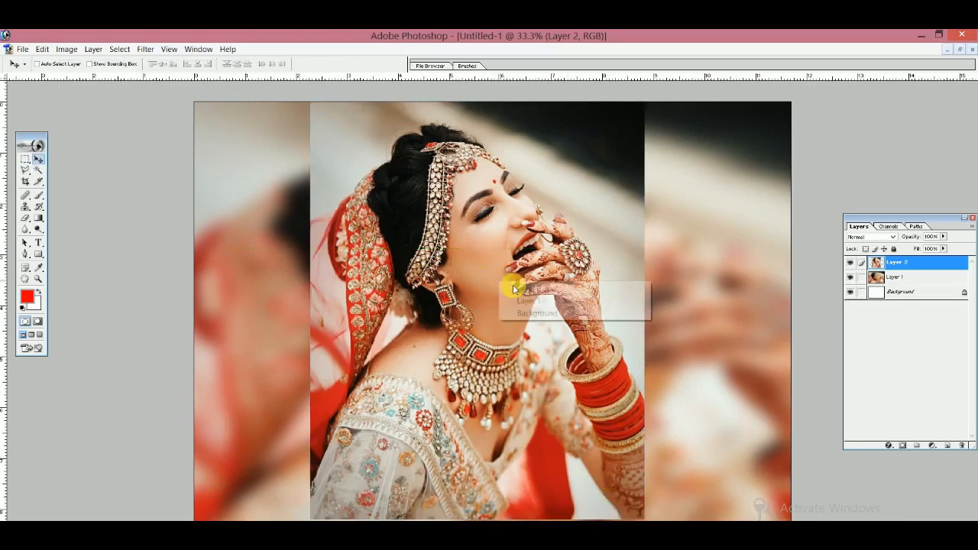
{"action": "left_click", "coordinate": [521, 290]}
{"action": "left_click_drag", "start_coordinate": [497, 288], "coordinate": [503, 292]}
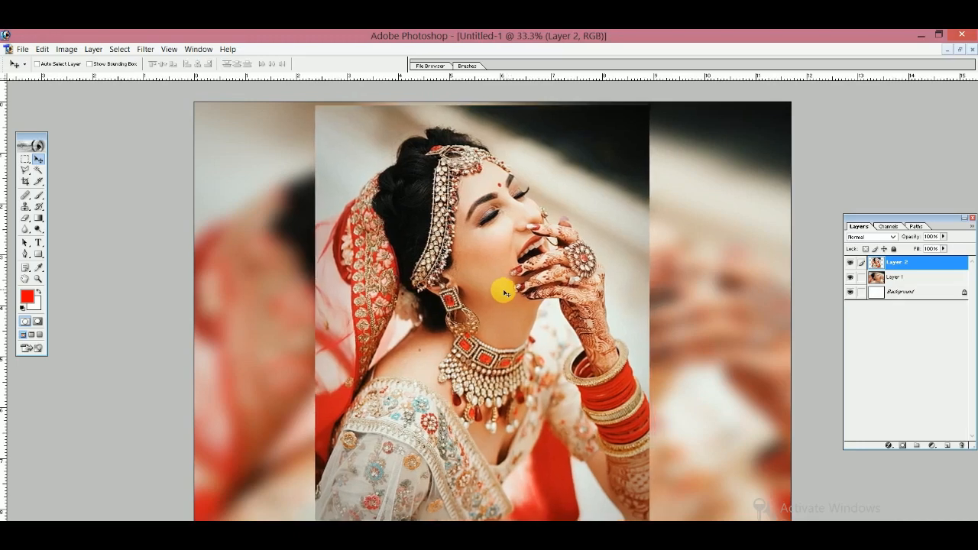
{"action": "key", "text": "ctrl+t"}
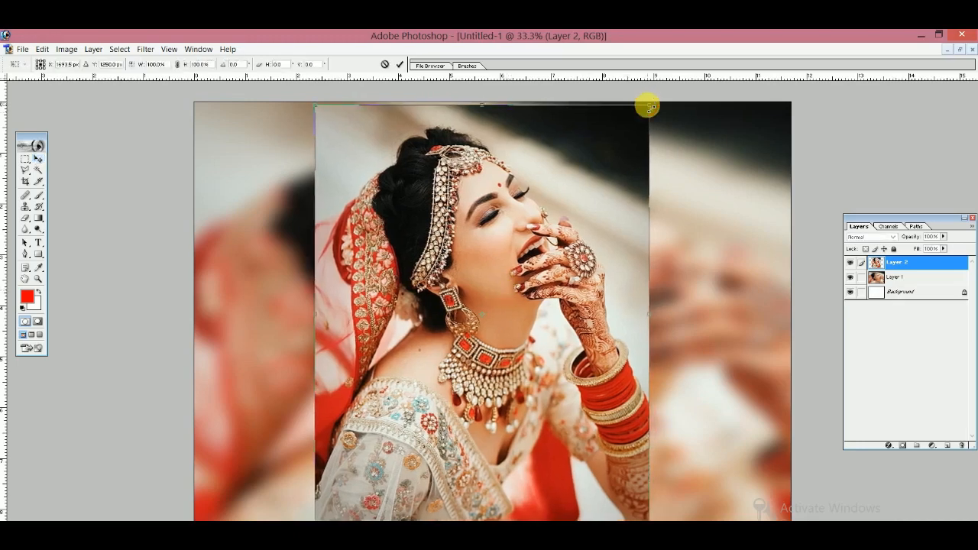
{"action": "left_click_drag", "start_coordinate": [648, 107], "coordinate": [649, 101]}
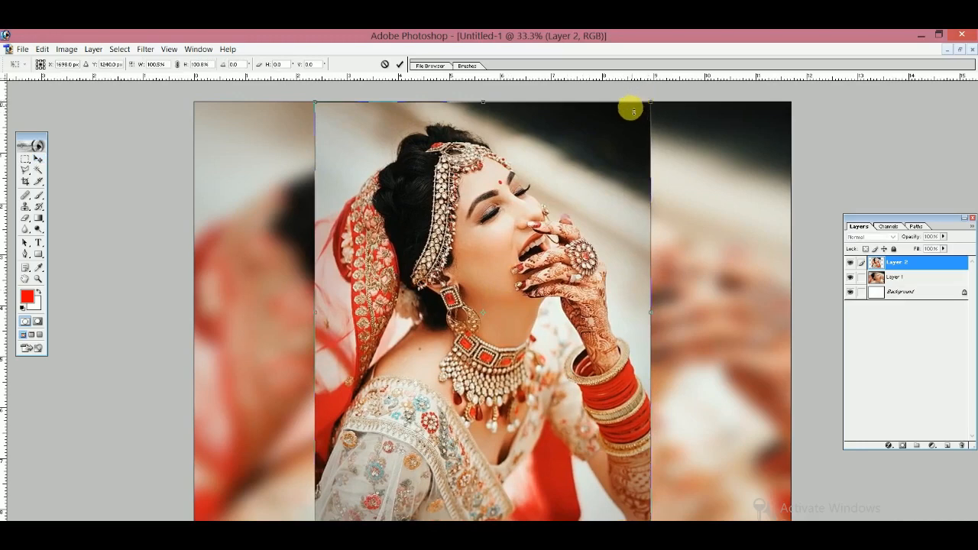
{"action": "key", "text": "Return"}
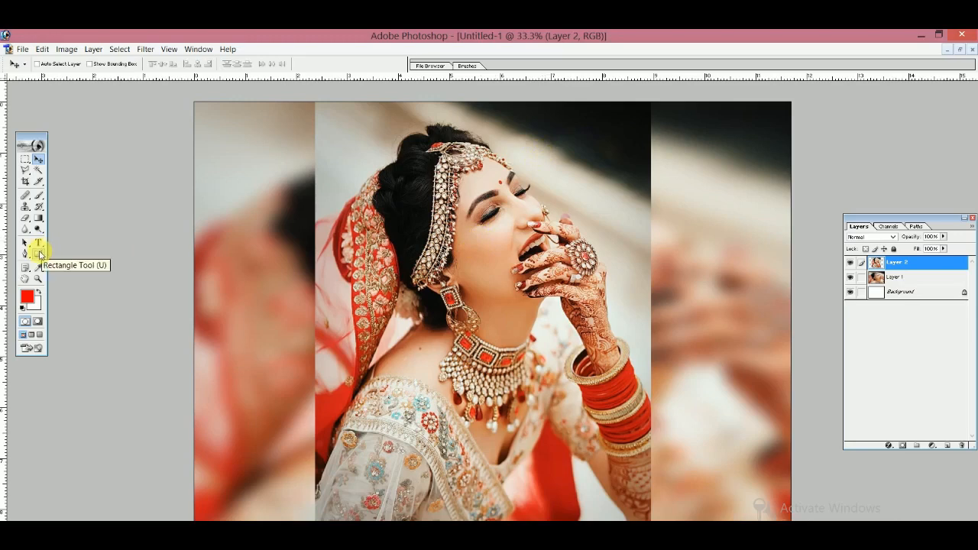
Step: Draw a tall, narrow rectangle shape over the blurred strip on the sharp photo's right side
{"action": "left_click", "coordinate": [40, 254]}
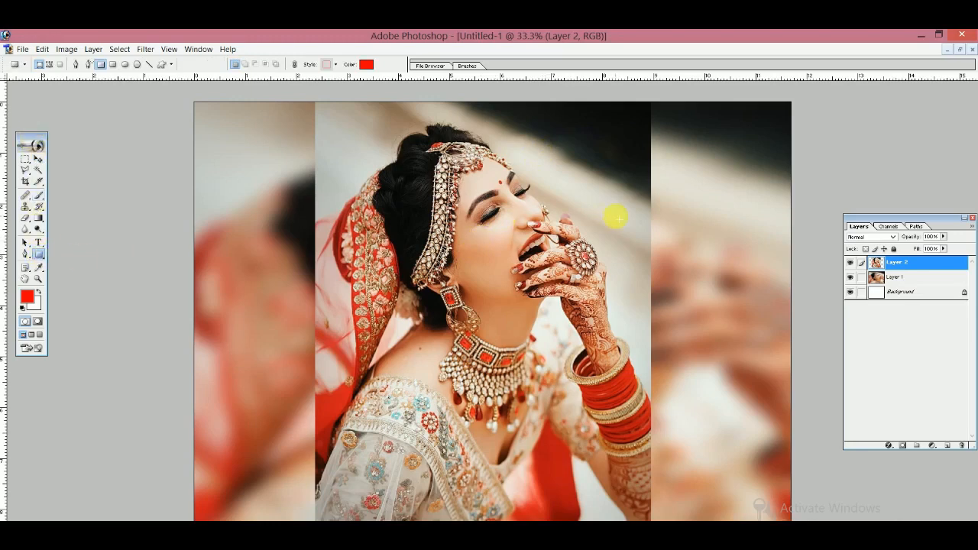
{"action": "mouse_move", "coordinate": [703, 225]}
{"action": "left_mouse_down"}
{"action": "mouse_move", "coordinate": [755, 446]}
{"action": "mouse_move", "coordinate": [745, 457]}
{"action": "left_mouse_up"}
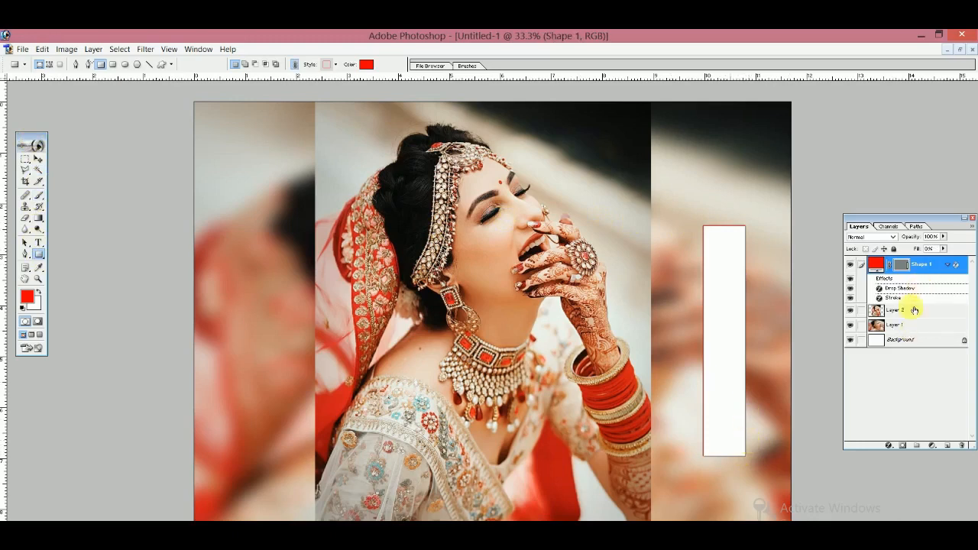
Step: In the rectangle's blending options, turn the Drop Shadow and Stroke effects off and back on
{"action": "left_click", "coordinate": [891, 449]}
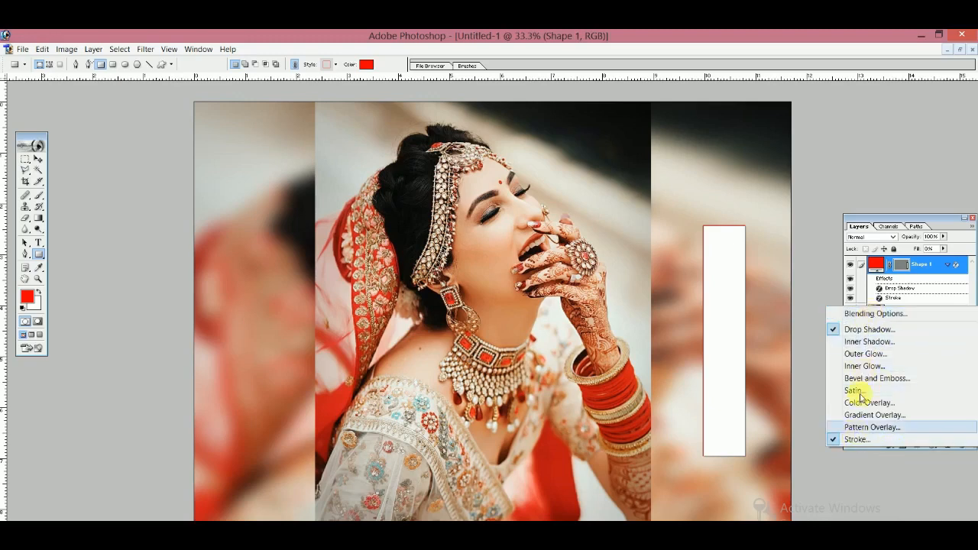
{"action": "left_click", "coordinate": [865, 314]}
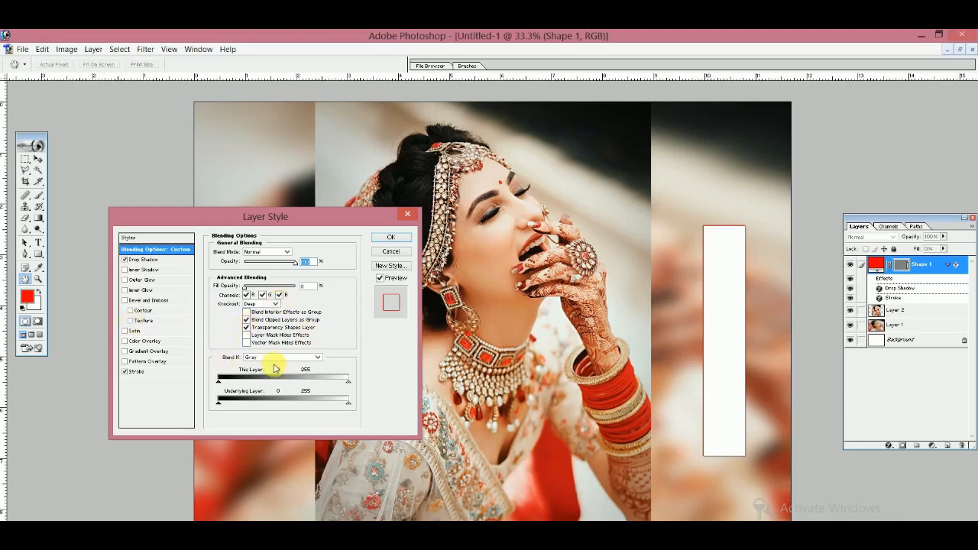
{"action": "left_click", "coordinate": [126, 261]}
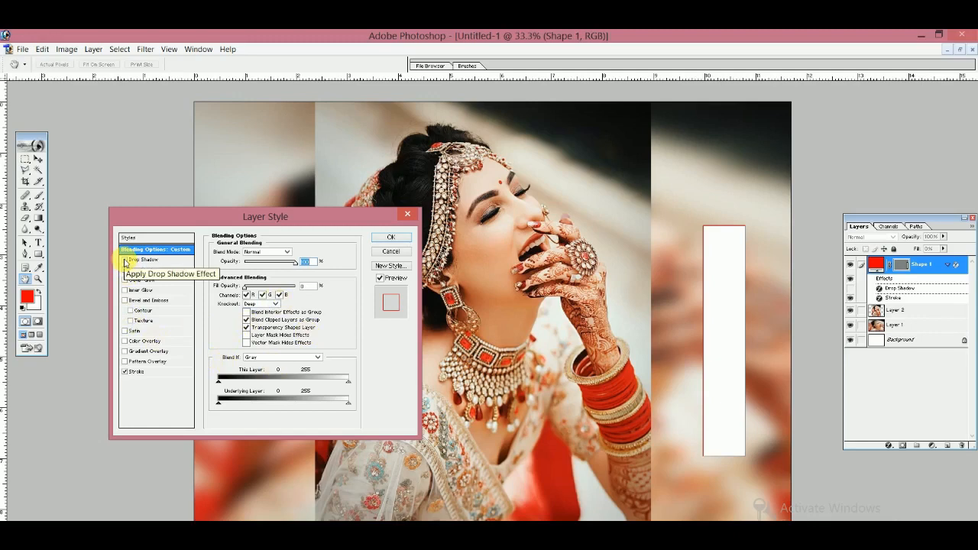
{"action": "left_click", "coordinate": [125, 261]}
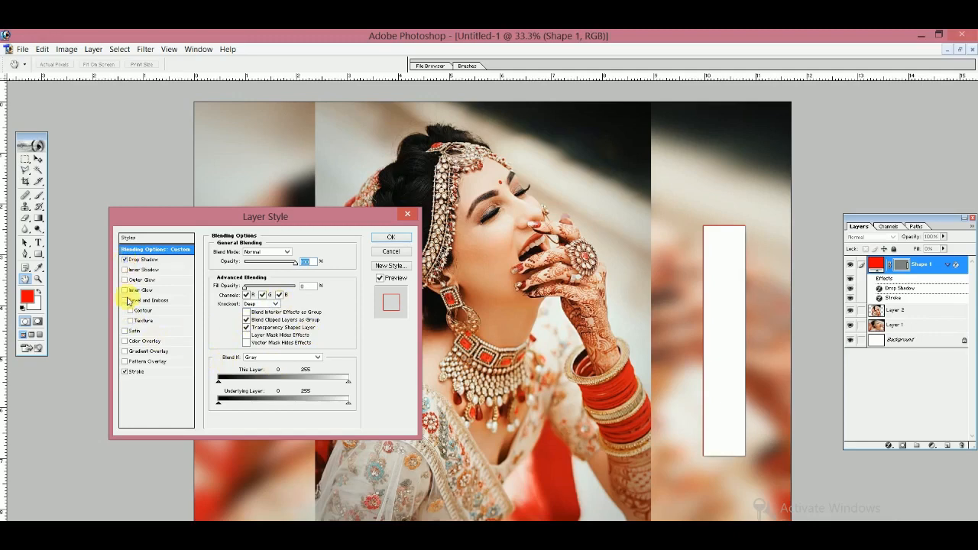
{"action": "left_click", "coordinate": [124, 373]}
{"action": "left_click", "coordinate": [125, 373]}
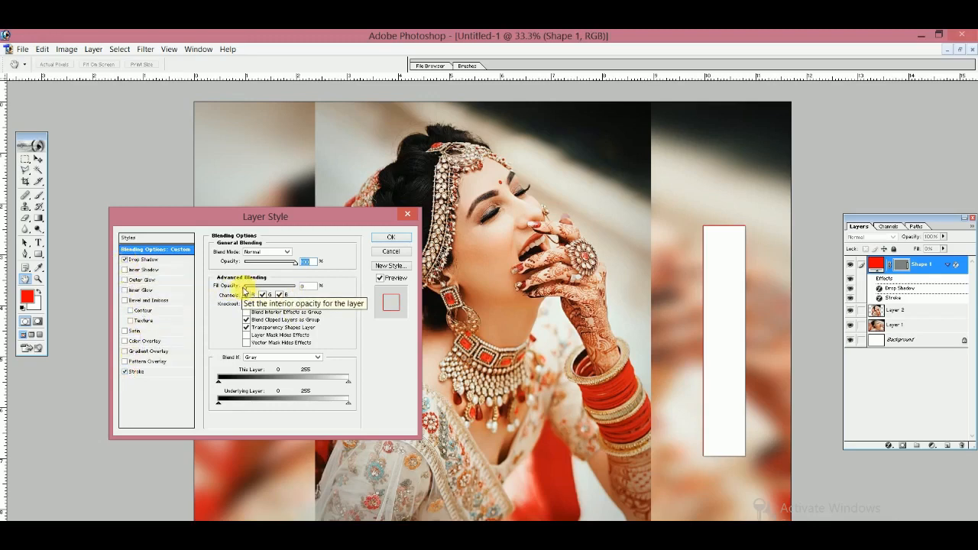
Step: Try the rectangle's fill opacity at 100% and return it to 0%
{"action": "left_click_drag", "start_coordinate": [246, 288], "coordinate": [300, 290]}
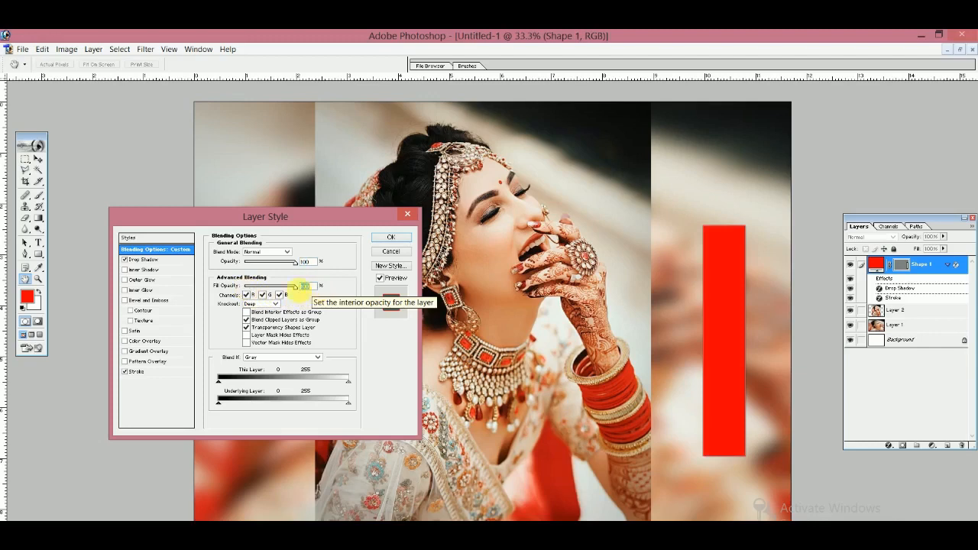
{"action": "left_click", "coordinate": [314, 286]}
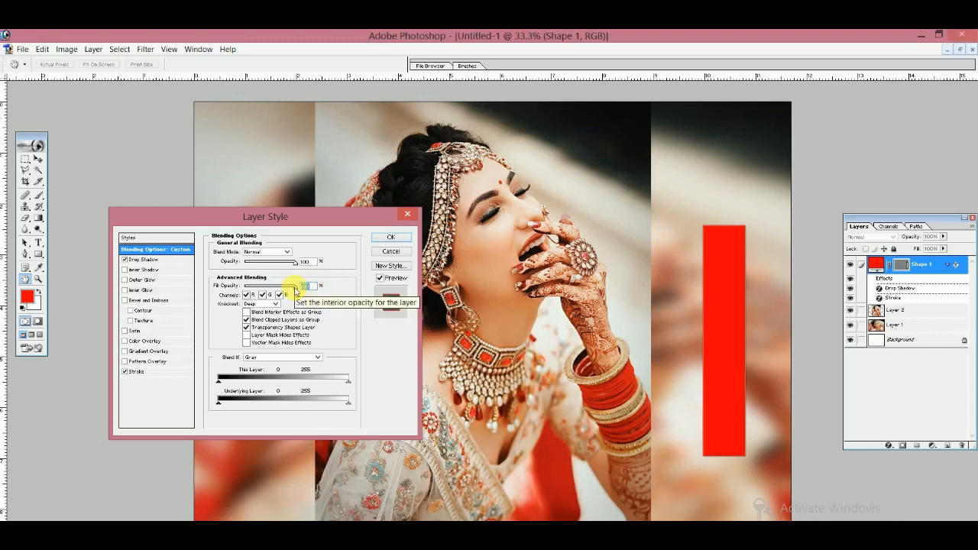
{"action": "type", "text": "0"}
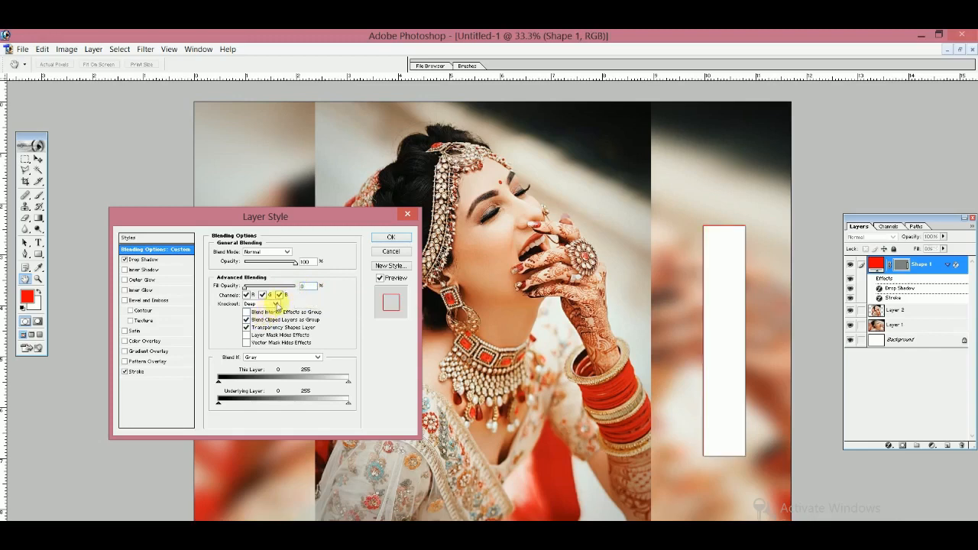
Step: Try the None and Shallow knockout options for the rectangle, return to Deep, and accept the layer style
{"action": "left_click", "coordinate": [277, 304]}
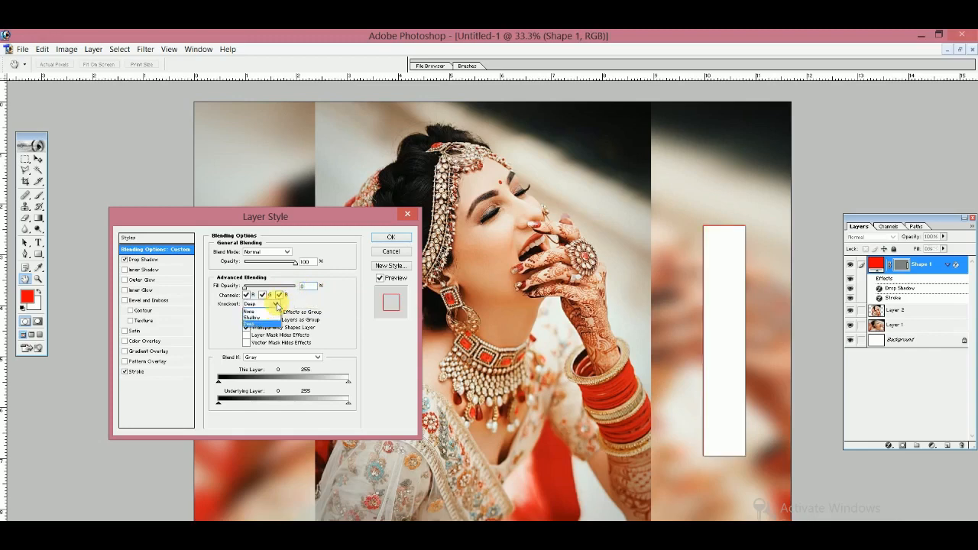
{"action": "left_click", "coordinate": [257, 311]}
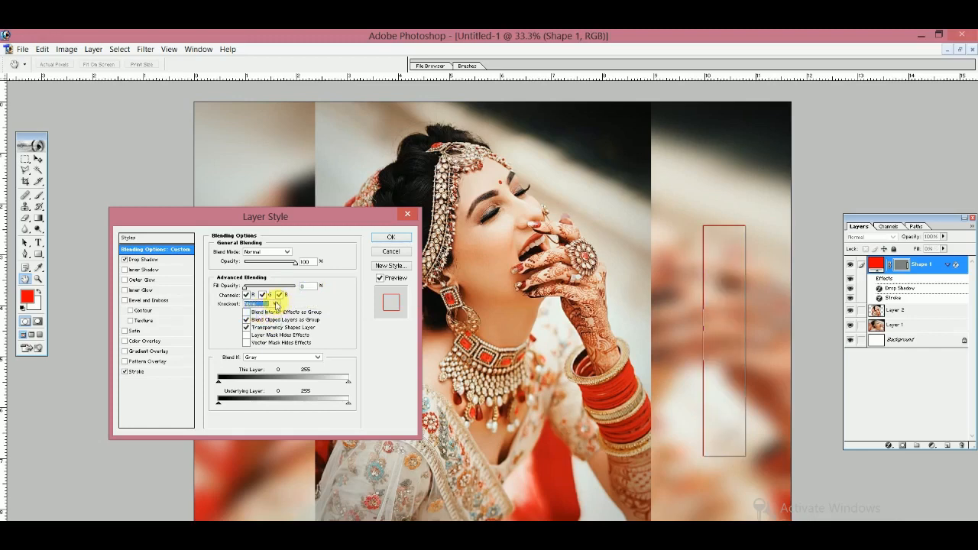
{"action": "left_click", "coordinate": [277, 304]}
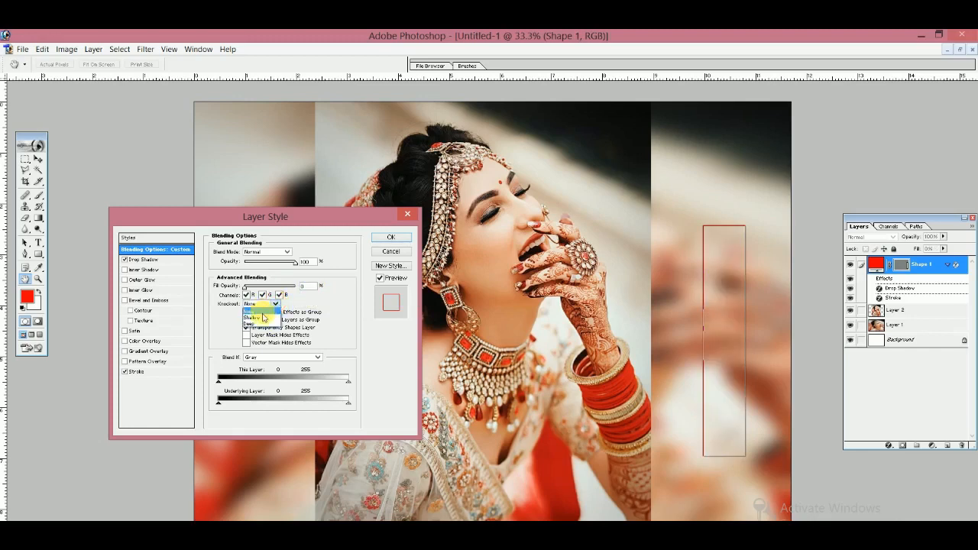
{"action": "left_click", "coordinate": [263, 317]}
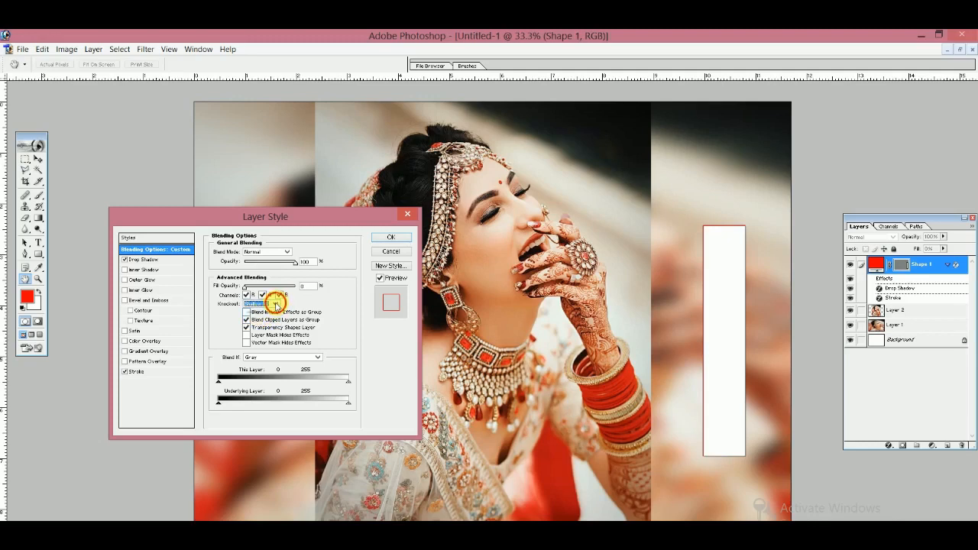
{"action": "left_click", "coordinate": [277, 304]}
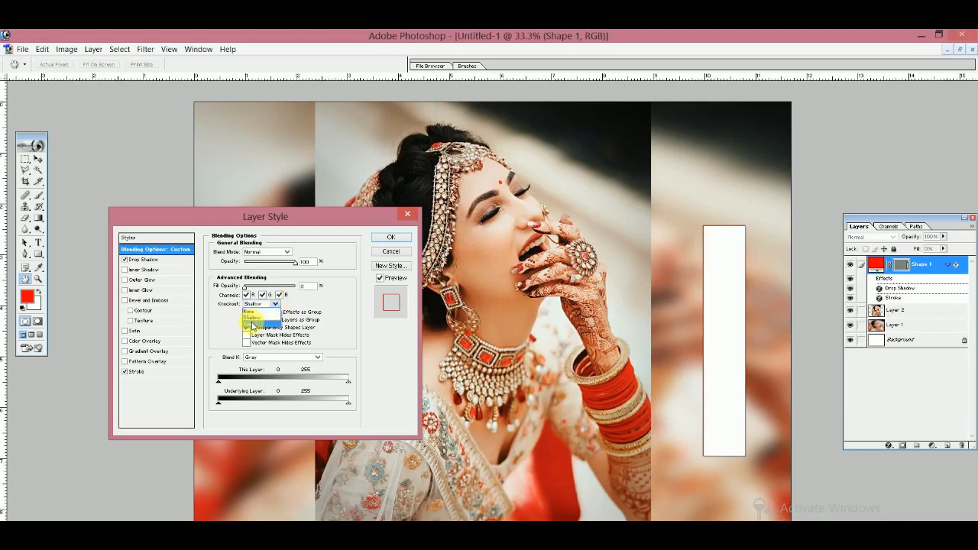
{"action": "left_click", "coordinate": [258, 311]}
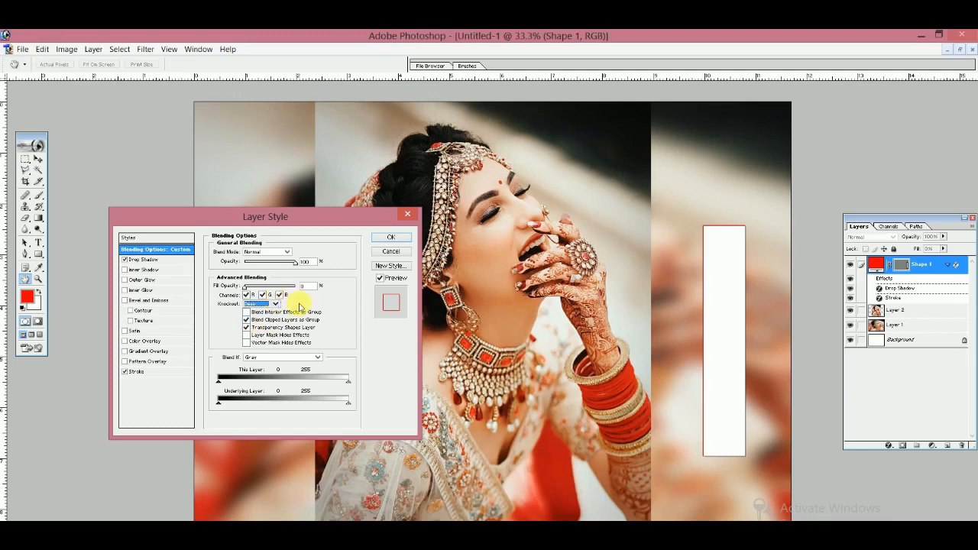
{"action": "left_click", "coordinate": [390, 237]}
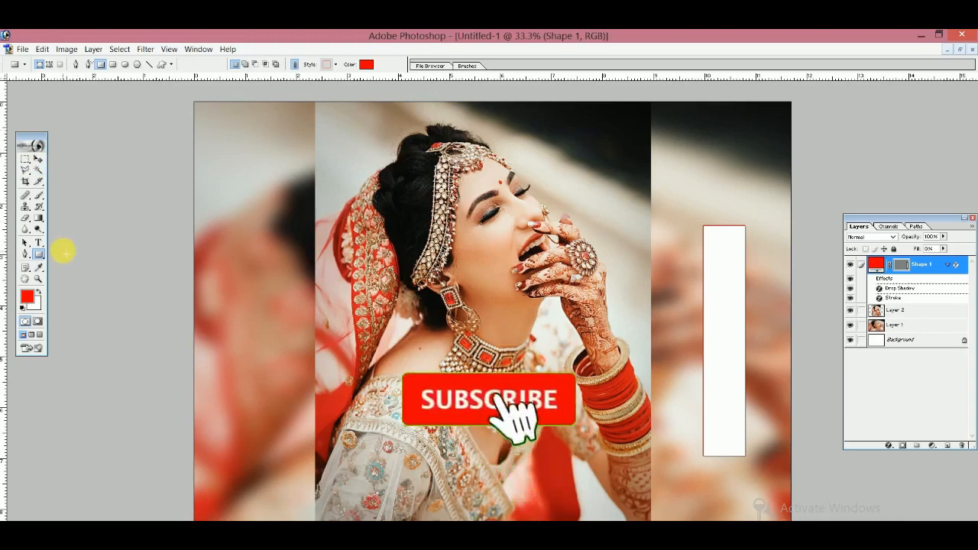
Step: Open the LED TV2 image from New folder
{"action": "left_click", "coordinate": [23, 49]}
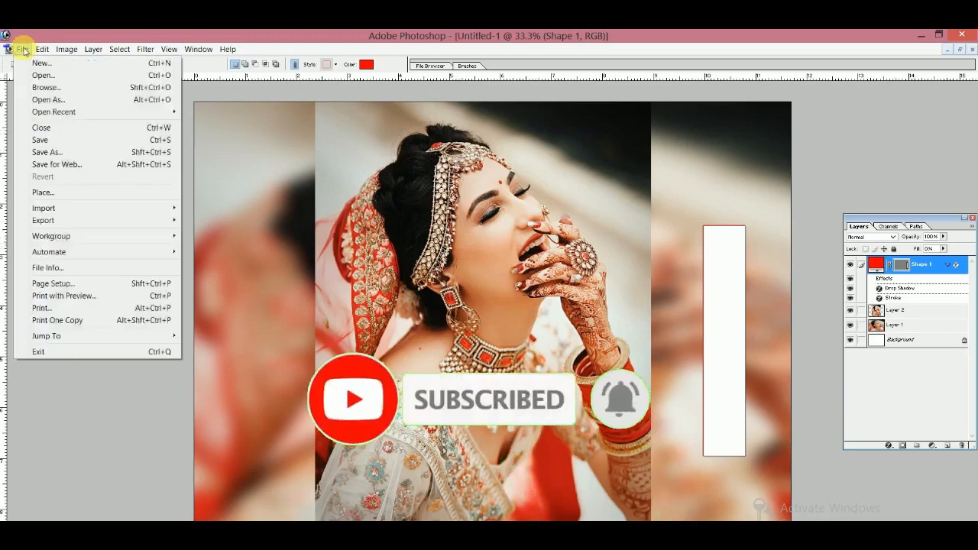
{"action": "left_click", "coordinate": [42, 76]}
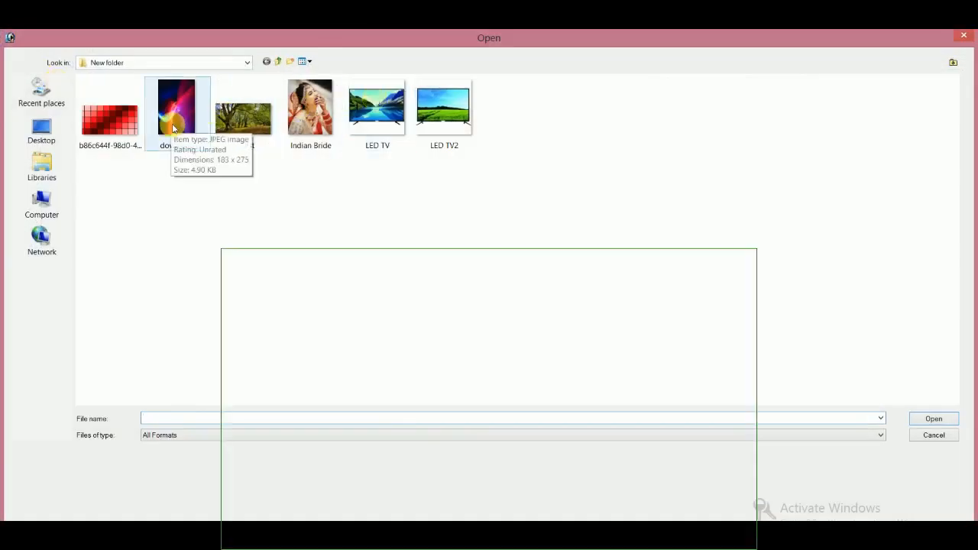
{"action": "double_click", "coordinate": [450, 115]}
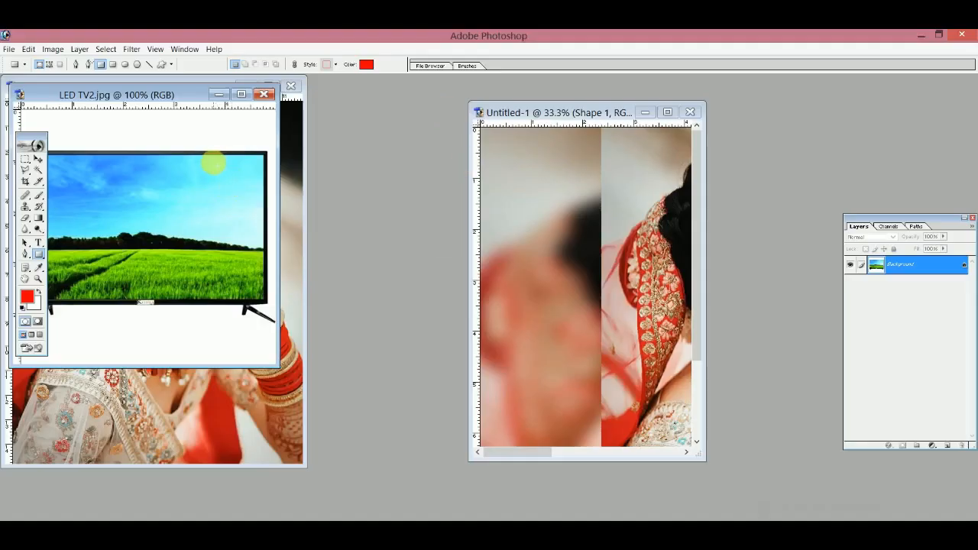
Step: Draw a small upright rectangle on the TV's sky area and copy the shape into the Untitled-1 document
{"action": "left_click_drag", "start_coordinate": [214, 162], "coordinate": [250, 235]}
{"action": "left_click", "coordinate": [38, 158]}
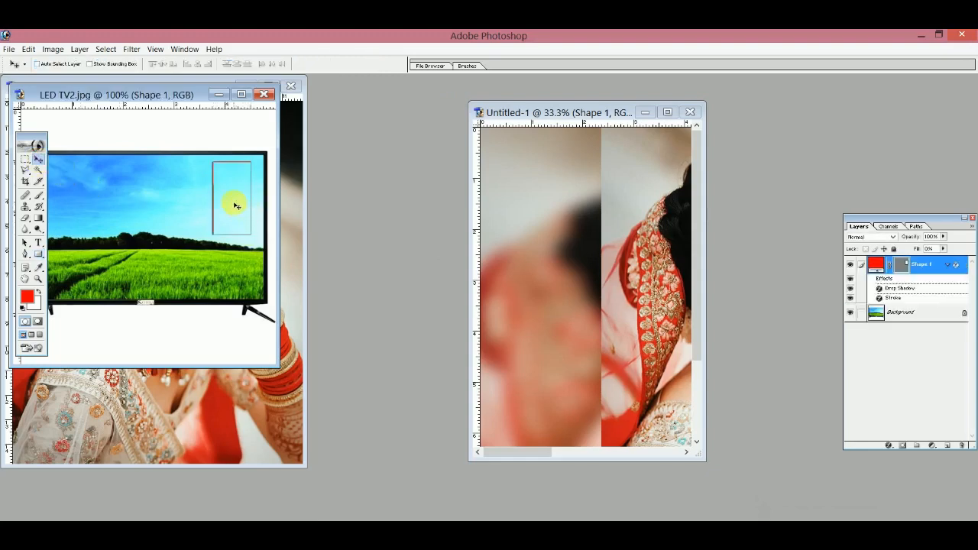
{"action": "left_click_drag", "start_coordinate": [236, 206], "coordinate": [513, 260]}
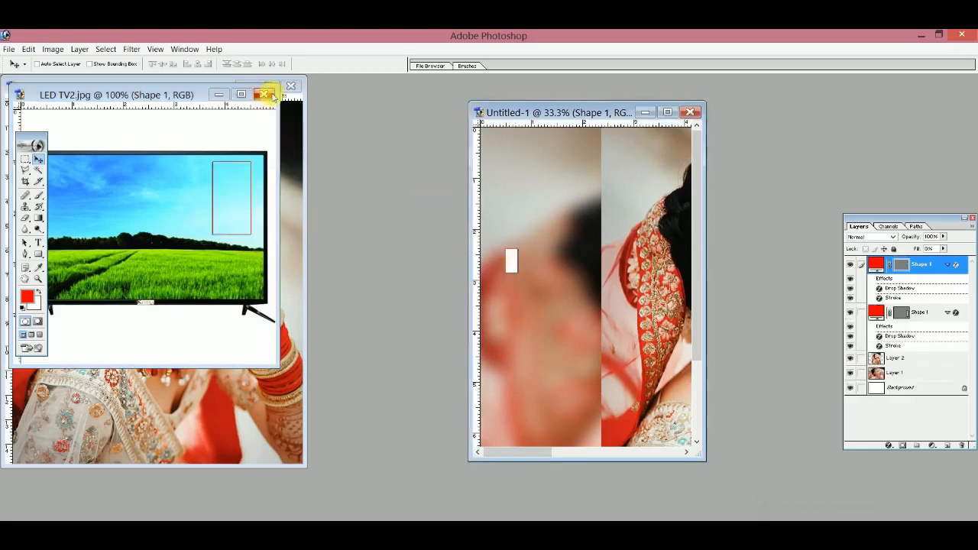
Step: Close the LED TV2 image without saving and maximize the Untitled-1 document
{"action": "left_click", "coordinate": [269, 95]}
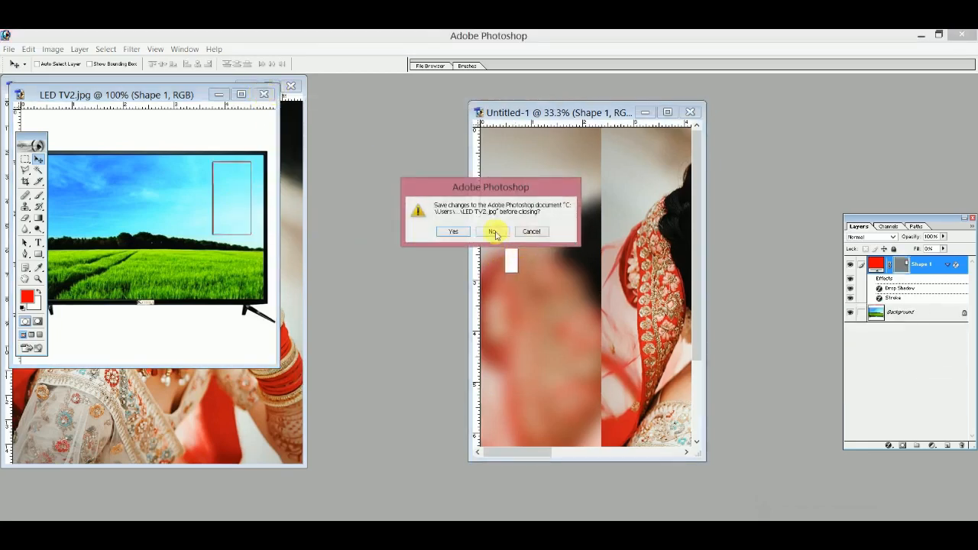
{"action": "left_click", "coordinate": [493, 232]}
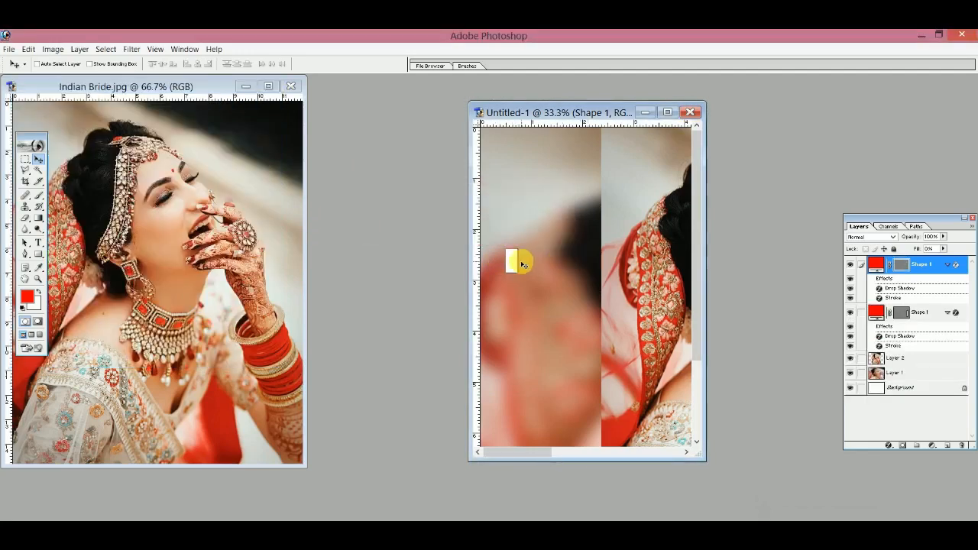
{"action": "double_click", "coordinate": [535, 113]}
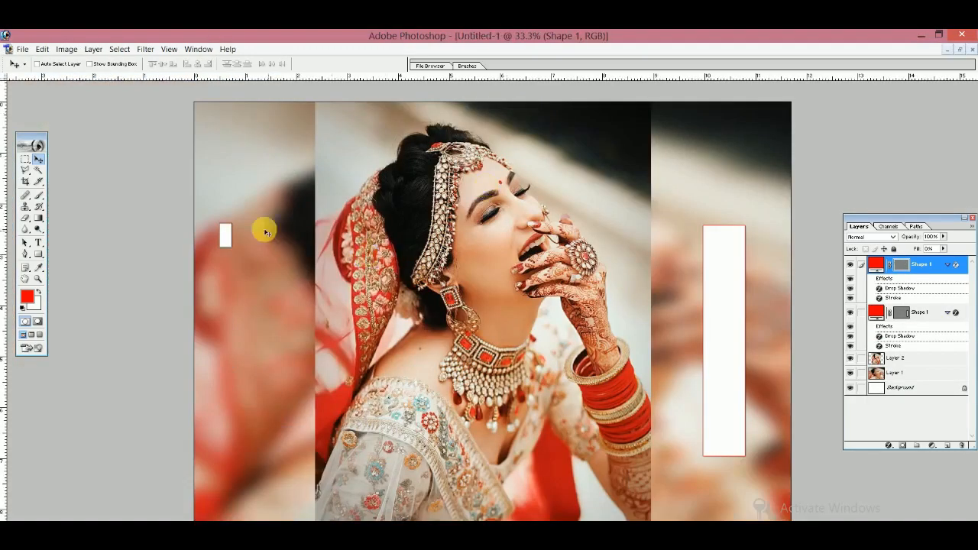
Step: Move the small copied rectangle to the canvas's upper-left corner, enlarge it and rotate it about 39° so it cuts across the corner
{"action": "right_click", "coordinate": [224, 234]}
{"action": "left_click", "coordinate": [233, 240]}
{"action": "left_click_drag", "start_coordinate": [225, 237], "coordinate": [198, 167]}
{"action": "key", "text": "ctrl+t"}
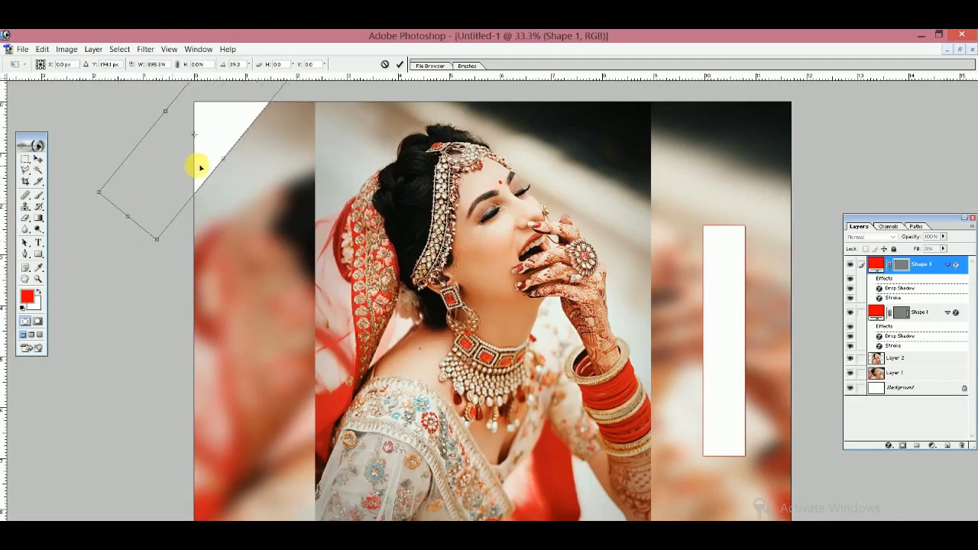
{"action": "key", "text": "Return"}
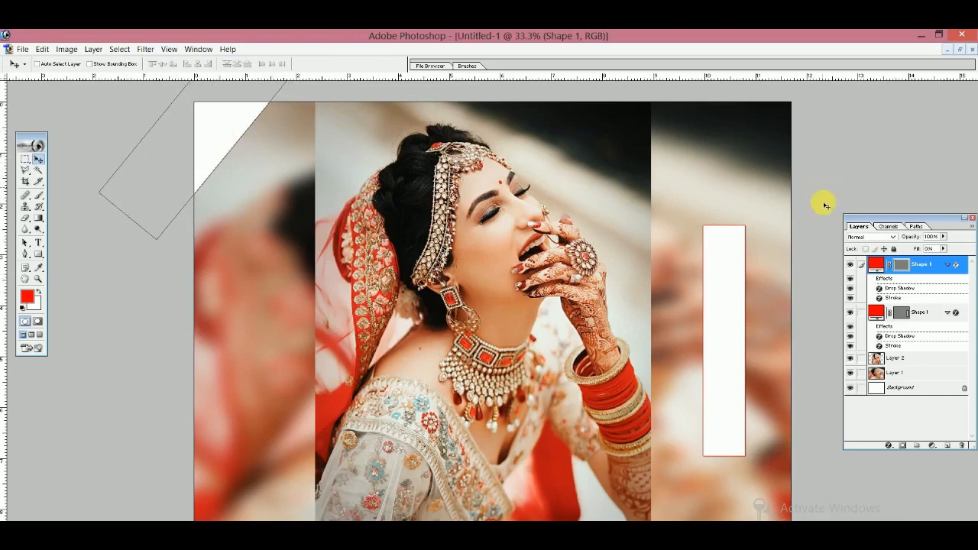
Step: Lower the opacity of the rotated corner shape to 47%
{"action": "left_click", "coordinate": [944, 238]}
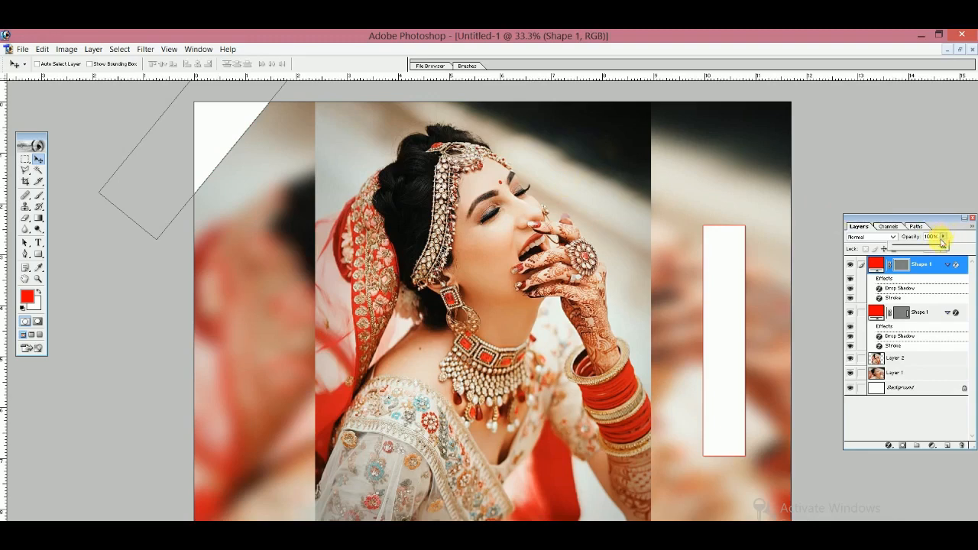
{"action": "left_click_drag", "start_coordinate": [944, 248], "coordinate": [919, 259]}
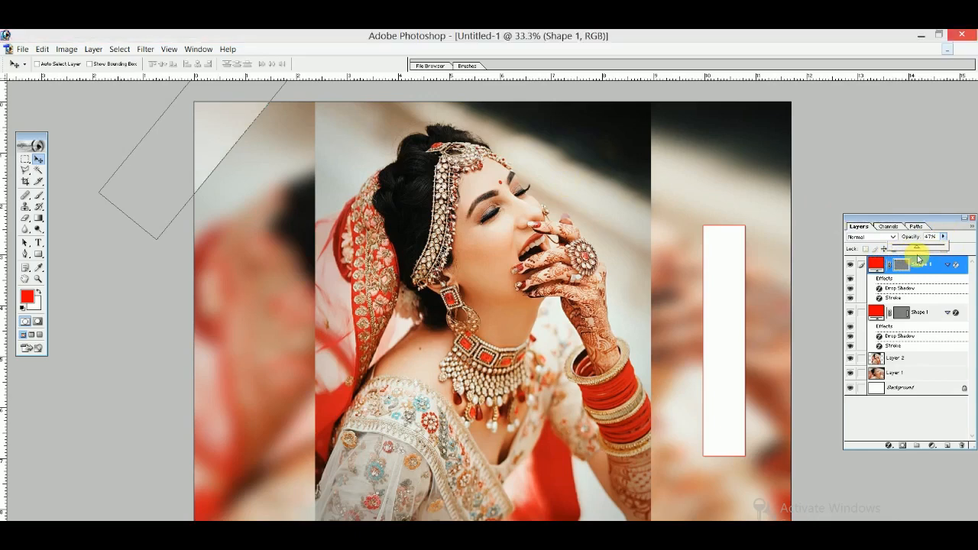
{"action": "left_click", "coordinate": [919, 259]}
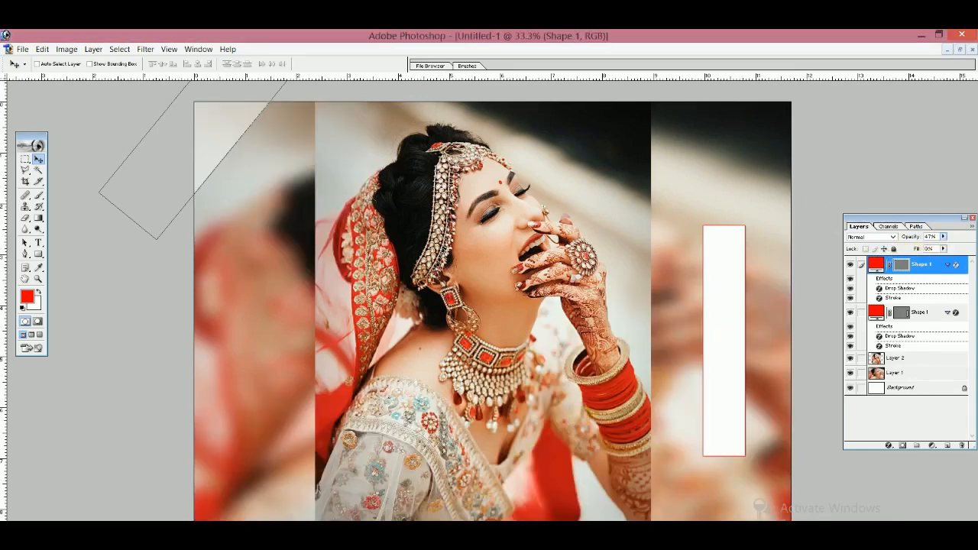
{"action": "left_click", "coordinate": [453, 534]}
{"action": "left_click", "coordinate": [452, 534]}
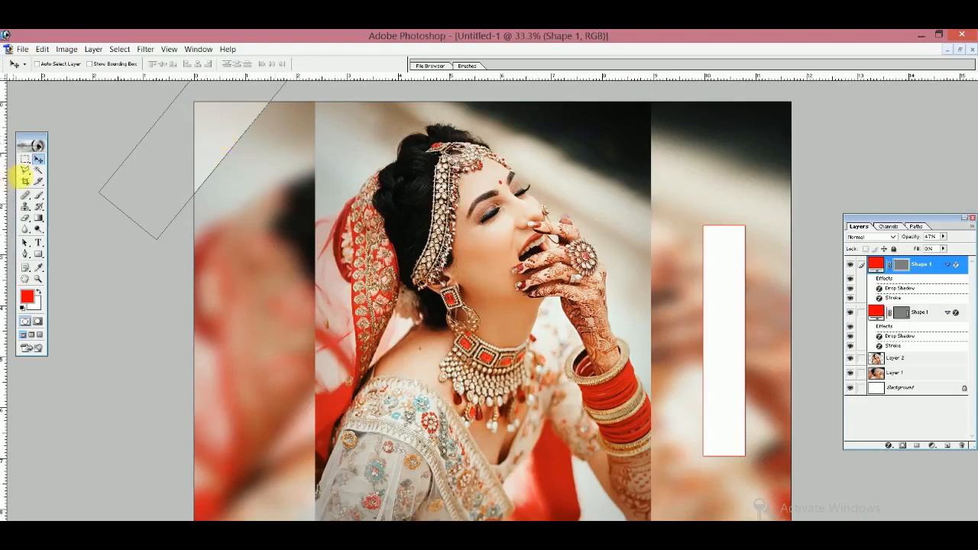
Step: Nudge the semi-transparent corner shape slightly right and down
{"action": "mouse_move", "coordinate": [212, 150]}
{"action": "left_mouse_down"}
{"action": "mouse_move", "coordinate": [247, 185]}
{"action": "mouse_move", "coordinate": [221, 153]}
{"action": "left_mouse_up"}
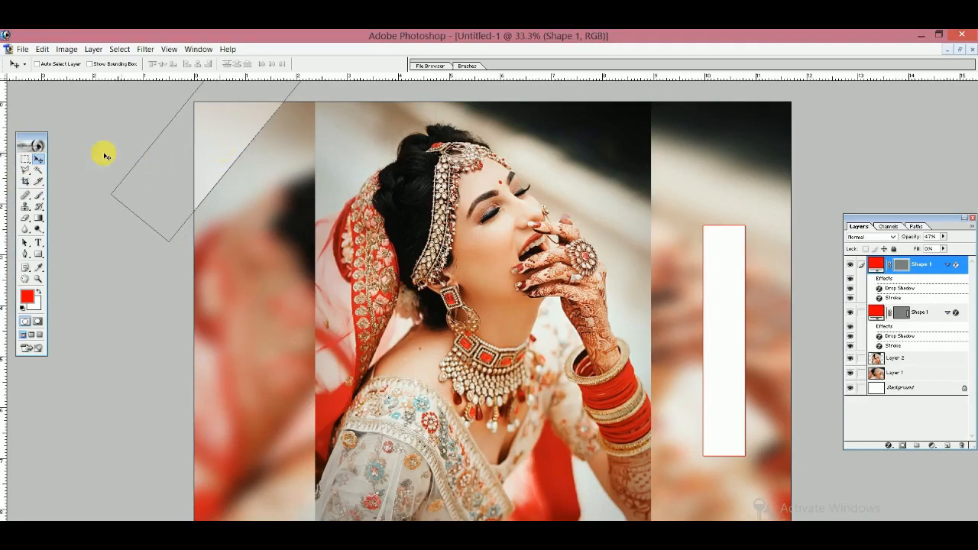
{"action": "left_click", "coordinate": [24, 159]}
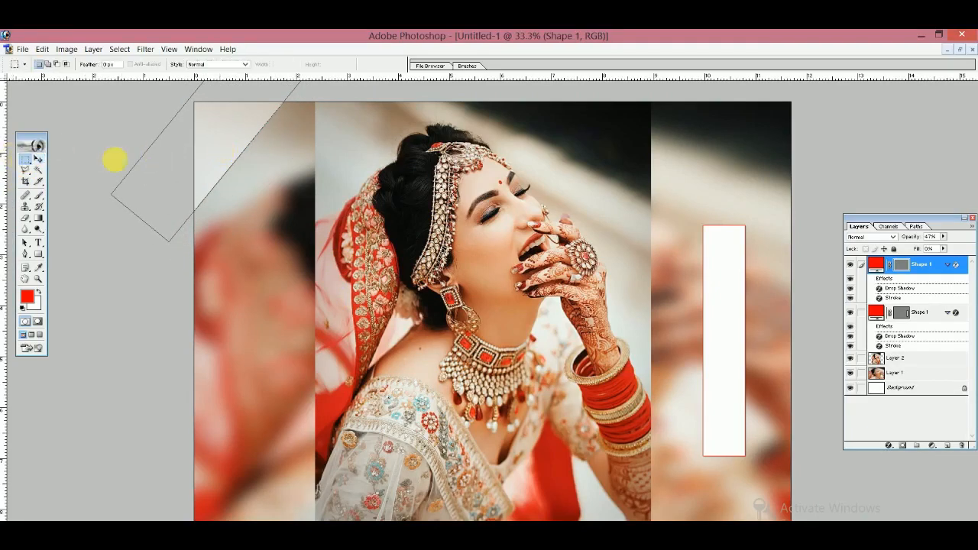
{"action": "left_click", "coordinate": [37, 159]}
{"action": "mouse_move", "coordinate": [241, 141]}
{"action": "left_mouse_down"}
{"action": "mouse_move", "coordinate": [271, 166]}
{"action": "mouse_move", "coordinate": [257, 150]}
{"action": "left_mouse_up"}
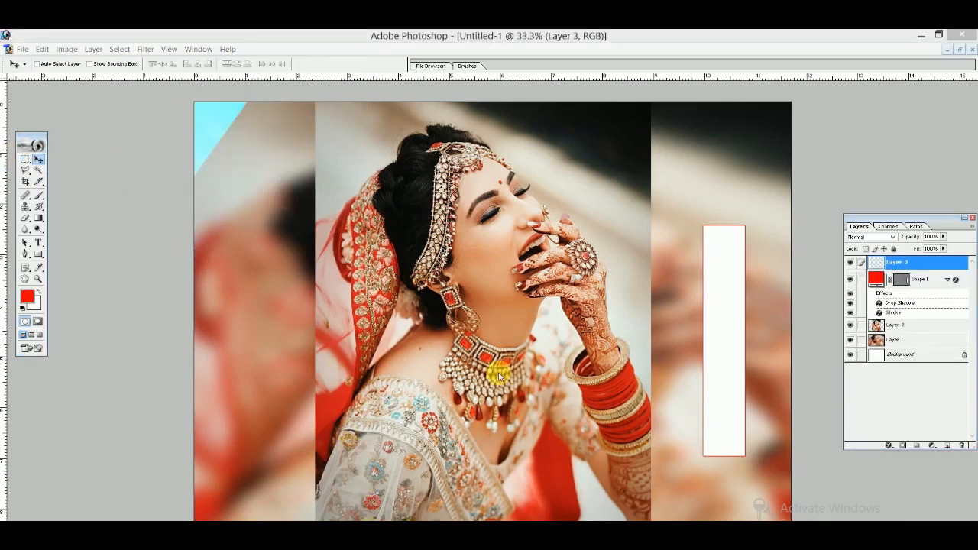
{"action": "left_click", "coordinate": [681, 263]}
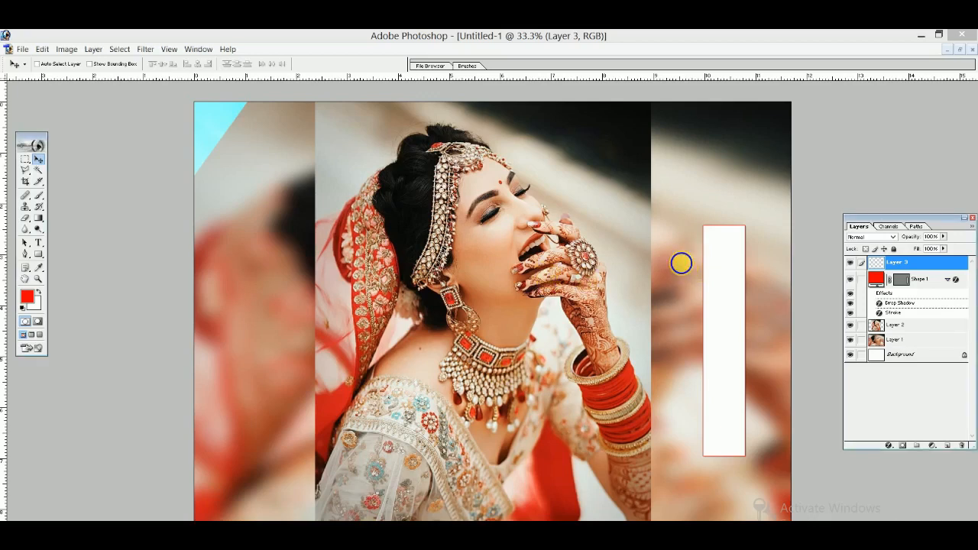
Step: Move the sharp bride photo layer beneath the blurred photo layer and merge it into the Background
{"action": "right_click", "coordinate": [765, 318]}
{"action": "left_click", "coordinate": [802, 325]}
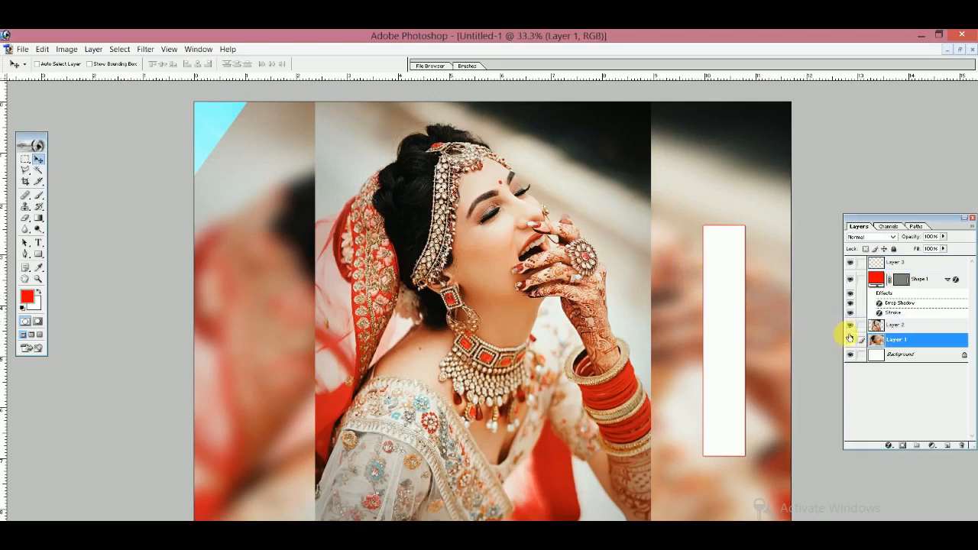
{"action": "left_click", "coordinate": [898, 326]}
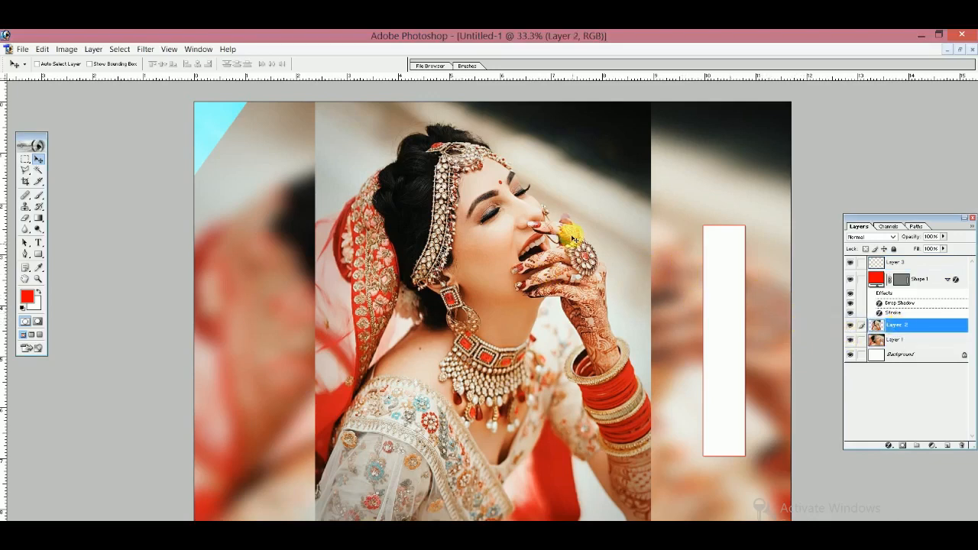
{"action": "right_click", "coordinate": [574, 227]}
{"action": "left_click", "coordinate": [584, 239]}
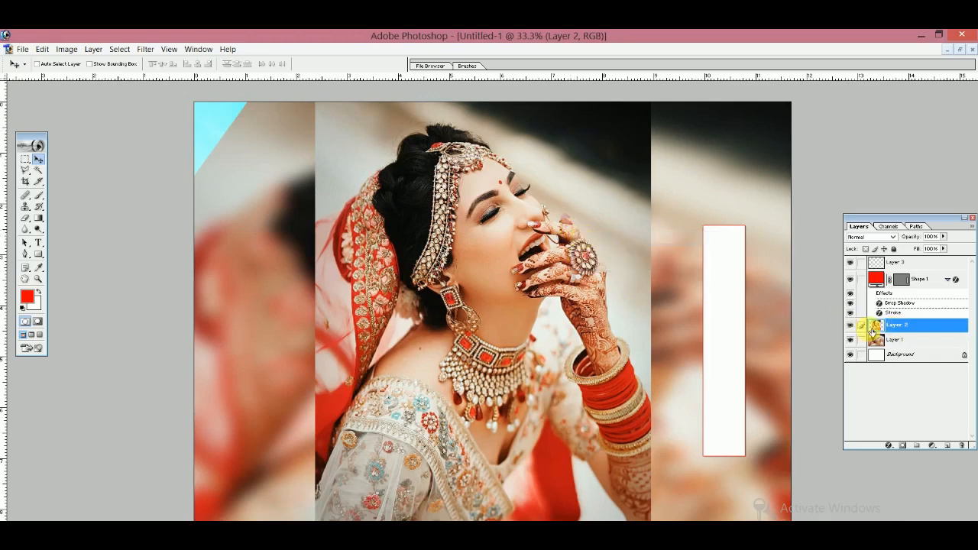
{"action": "left_click_drag", "start_coordinate": [896, 331], "coordinate": [899, 363]}
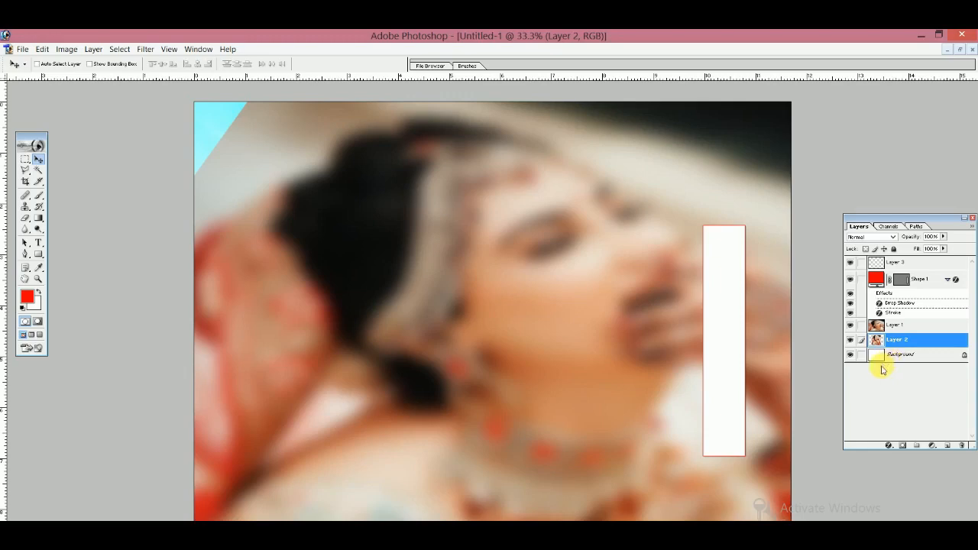
{"action": "key", "text": "ctrl+e"}
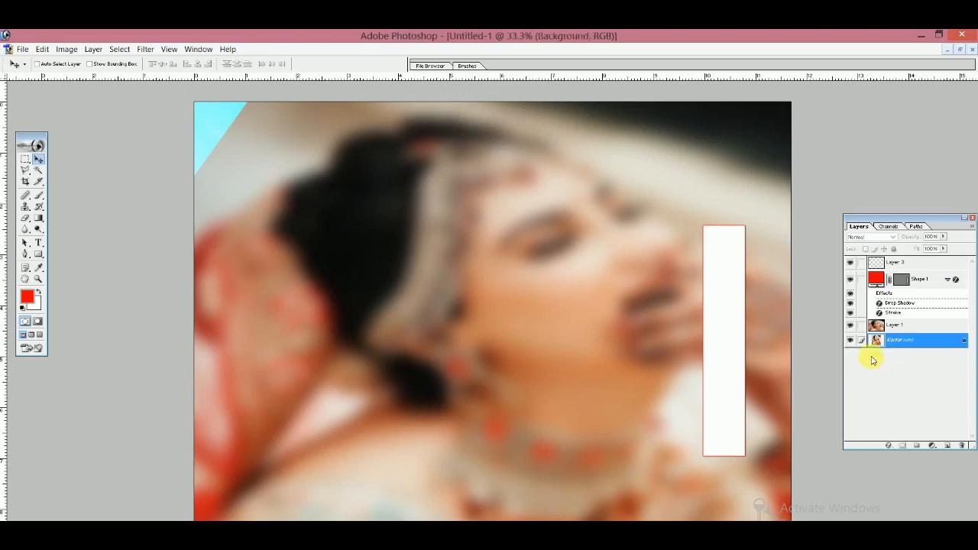
Step: Move the rectangle shape over the bride's veil and stretch it downward into a tall vertical strip
{"action": "right_click", "coordinate": [725, 306]}
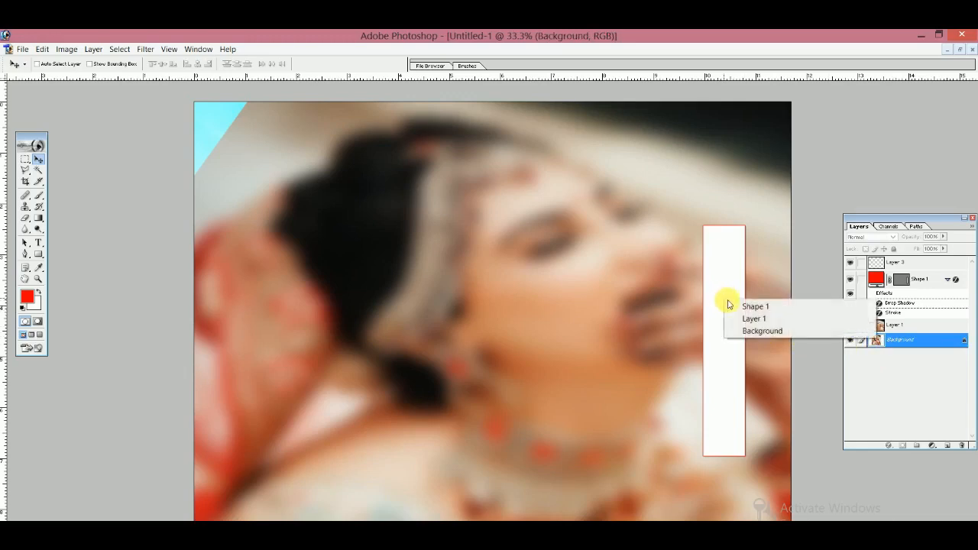
{"action": "left_click", "coordinate": [732, 309]}
{"action": "left_click_drag", "start_coordinate": [726, 311], "coordinate": [344, 216]}
{"action": "key", "text": "ctrl+t"}
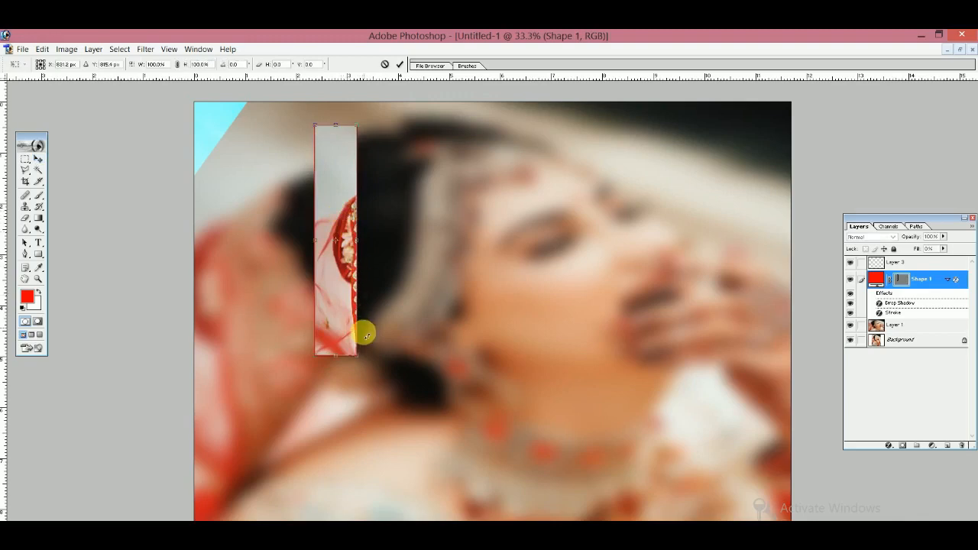
{"action": "left_click_drag", "start_coordinate": [345, 362], "coordinate": [344, 467]}
{"action": "key", "text": "Return"}
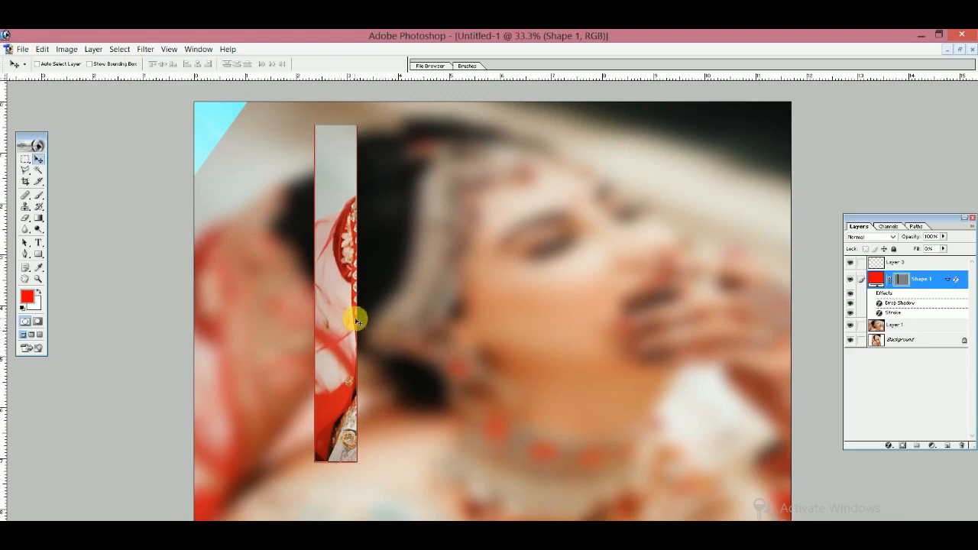
Step: Duplicate the tall strip side by side across the bride at staggered heights, making a row of eight strips
{"action": "left_click_drag", "start_coordinate": [340, 314], "coordinate": [381, 334]}
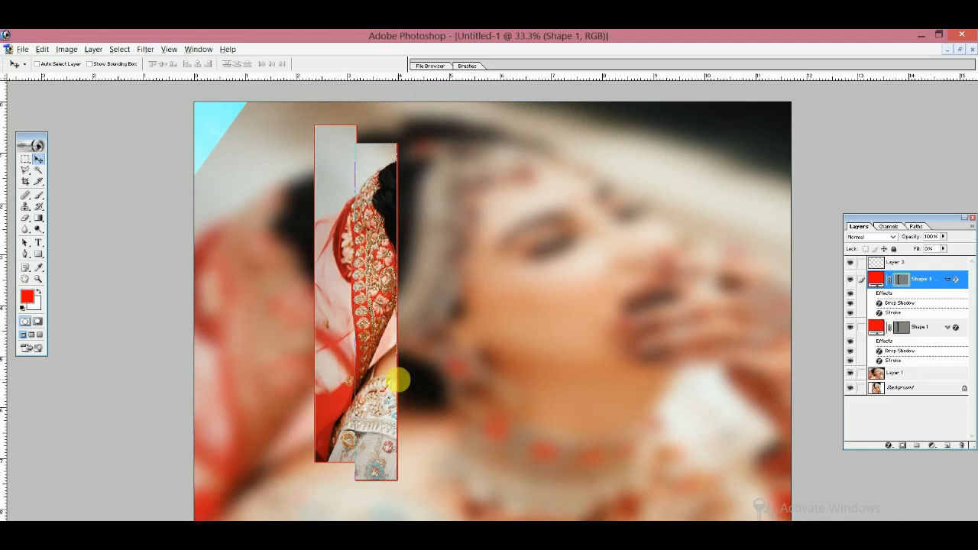
{"action": "left_click_drag", "start_coordinate": [389, 367], "coordinate": [622, 390]}
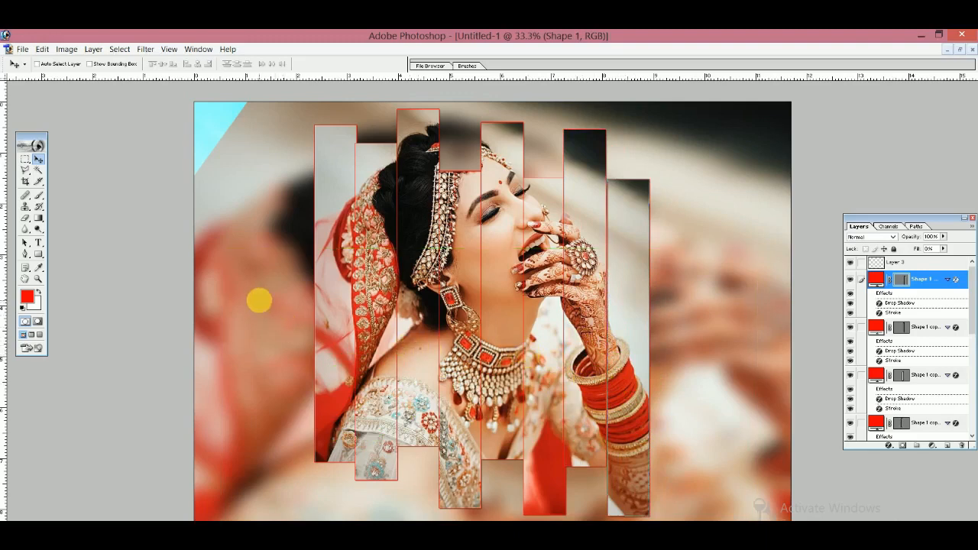
Step: Open the Forest image and copy it into the Untitled-1 document directly above the blurred photo layer, with the document maximized
{"action": "right_click", "coordinate": [261, 302]}
{"action": "left_click", "coordinate": [279, 309]}
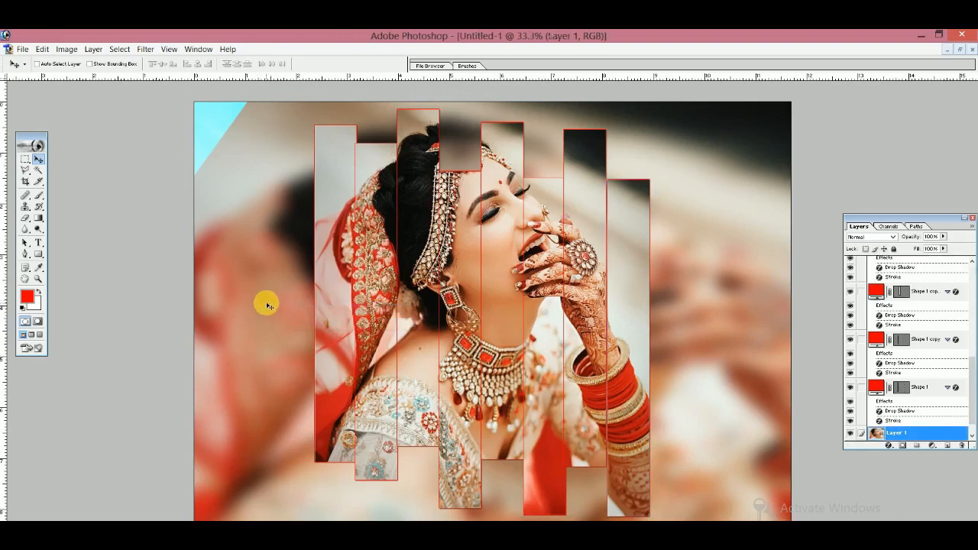
{"action": "left_click", "coordinate": [23, 50]}
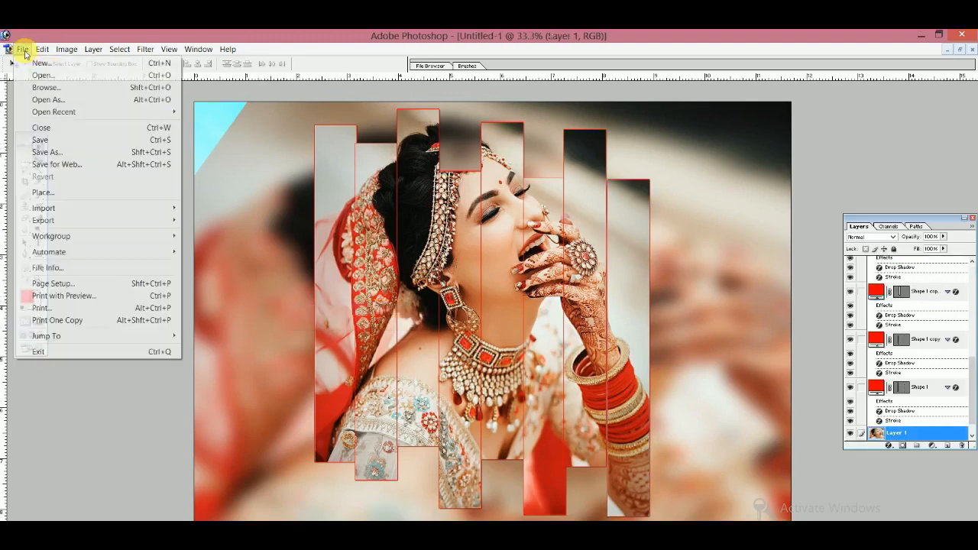
{"action": "left_click", "coordinate": [35, 69]}
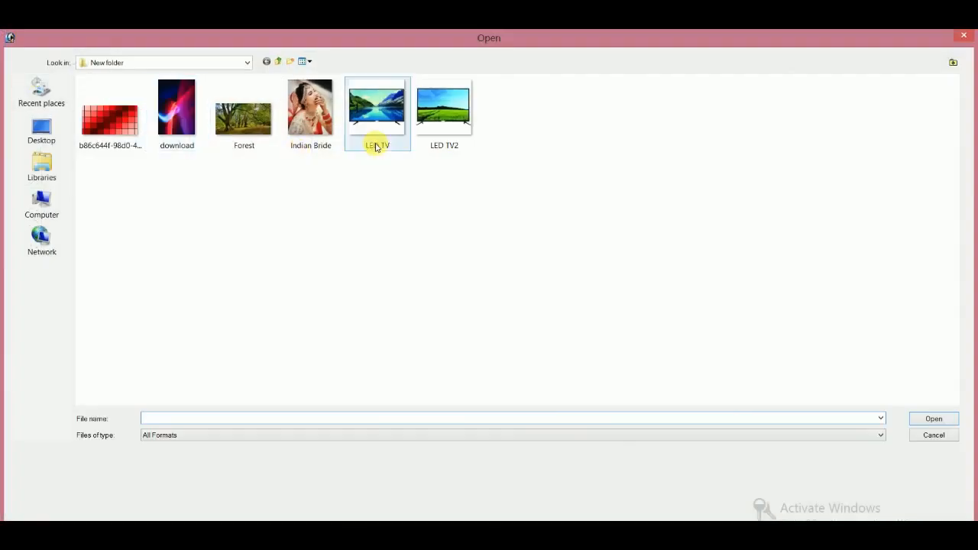
{"action": "double_click", "coordinate": [236, 120]}
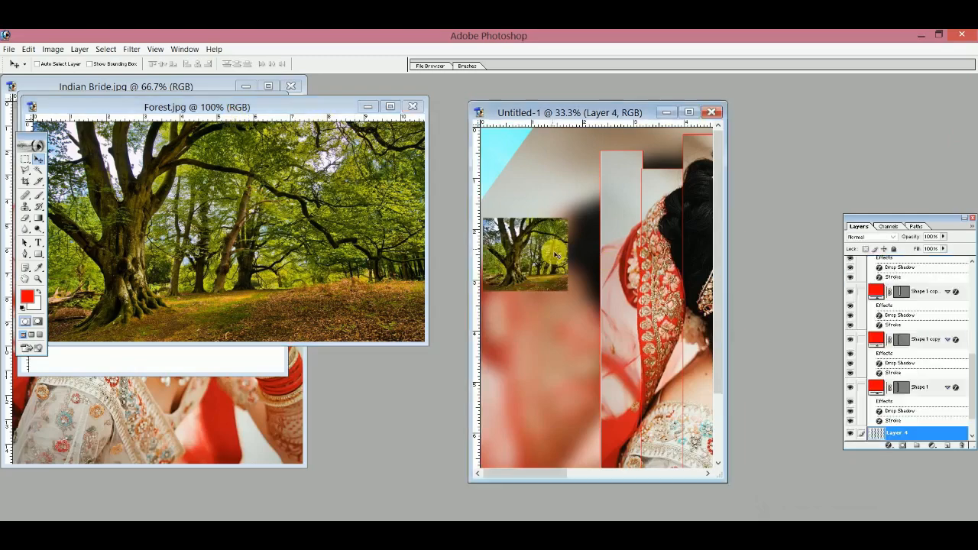
{"action": "left_click", "coordinate": [689, 113]}
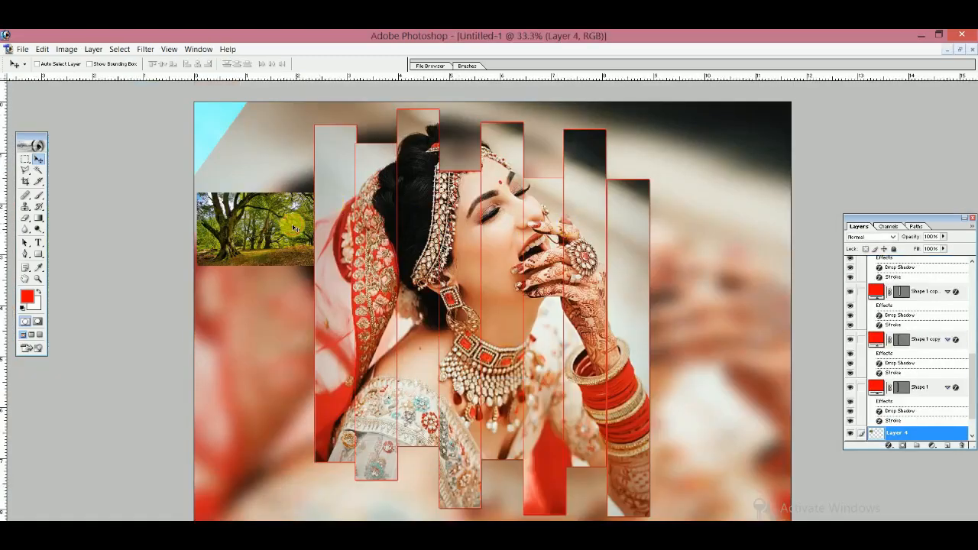
Step: Move the forest picture to the canvas's upper-left corner and enlarge it to cover the whole background
{"action": "left_click_drag", "start_coordinate": [282, 224], "coordinate": [279, 131]}
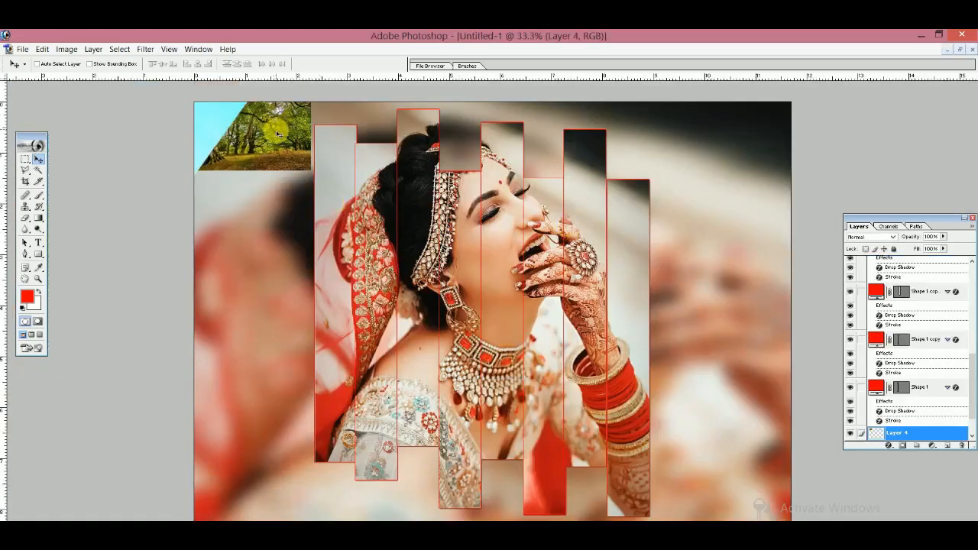
{"action": "key", "text": "ctrl+t"}
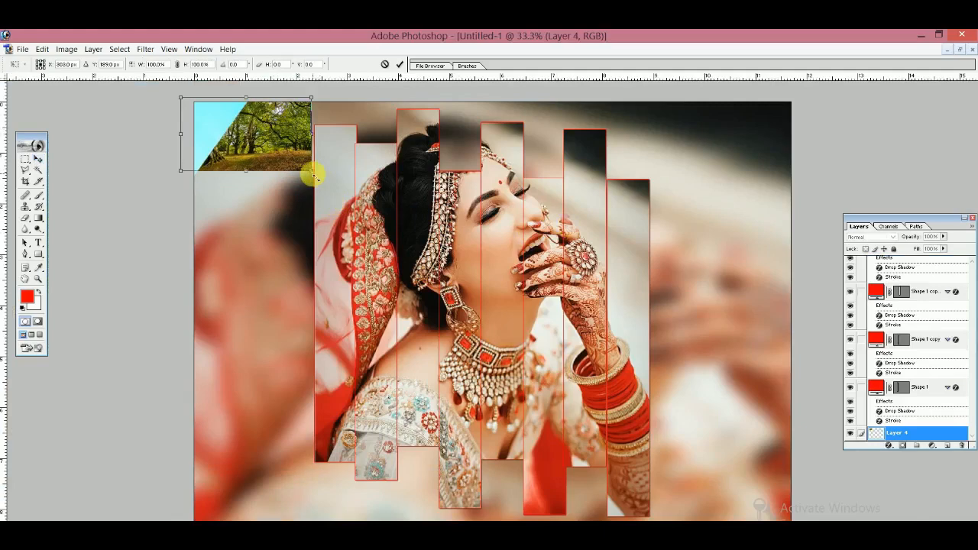
{"action": "left_click_drag", "start_coordinate": [313, 174], "coordinate": [819, 522]}
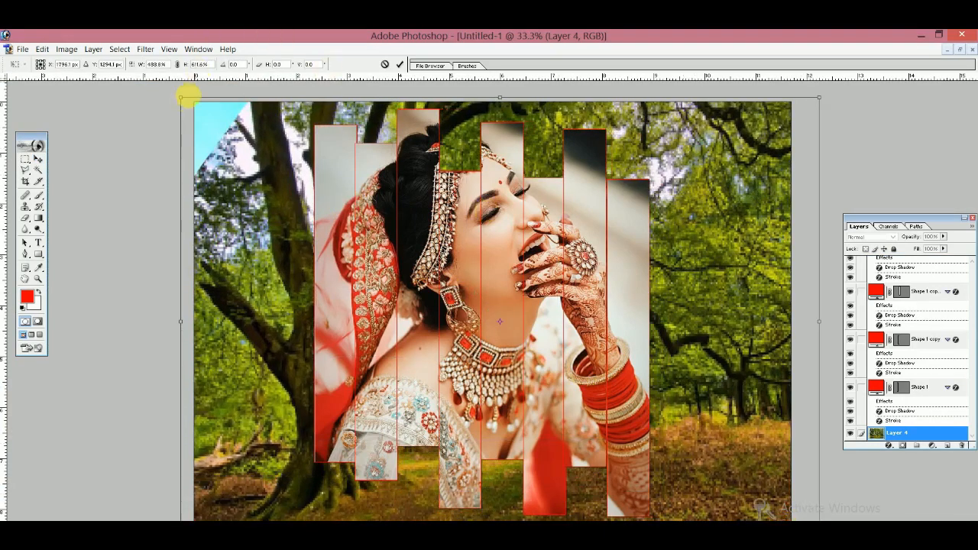
{"action": "left_click_drag", "start_coordinate": [185, 99], "coordinate": [138, 53]}
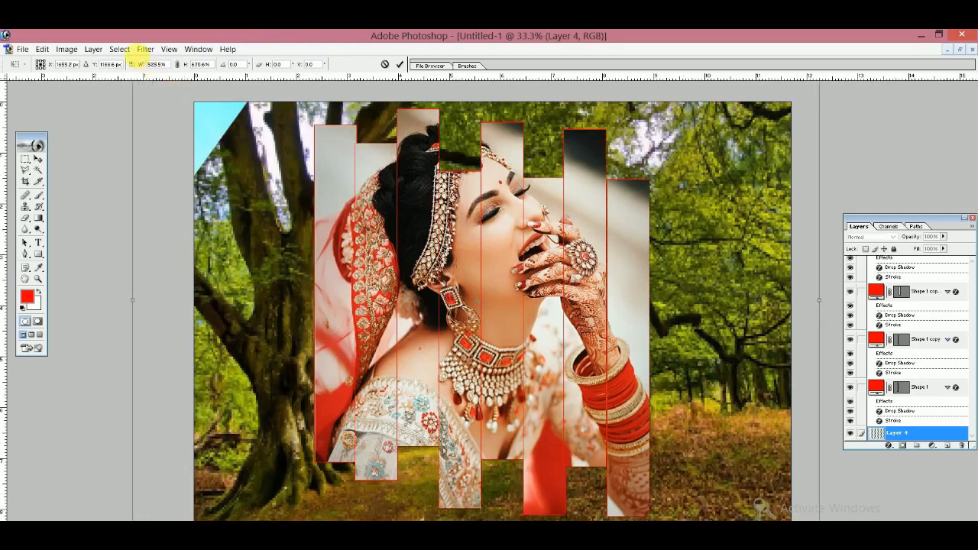
{"action": "key", "text": "Return"}
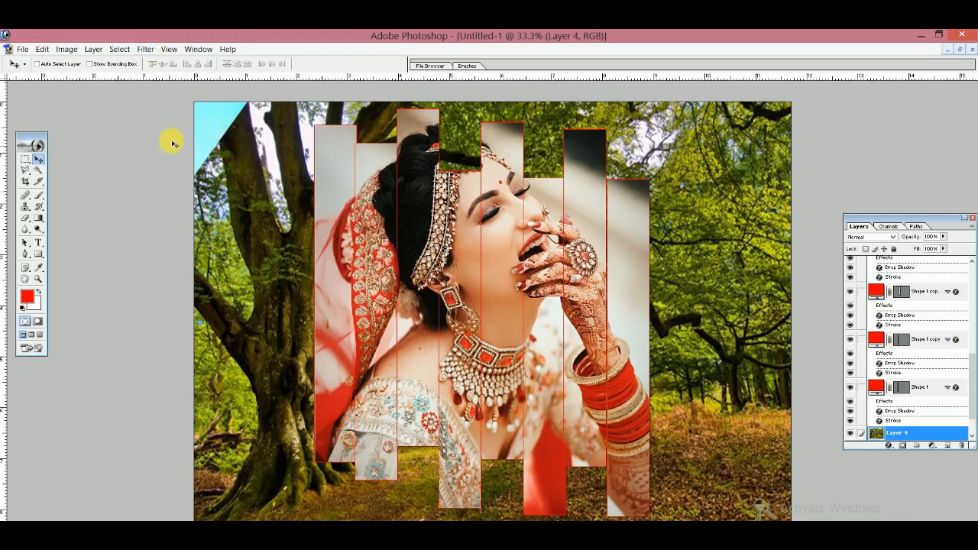
Step: Duplicate the blue upper-left corner shape and place the copy in the canvas's lower-right corner
{"action": "right_click", "coordinate": [213, 122]}
{"action": "left_click", "coordinate": [231, 131]}
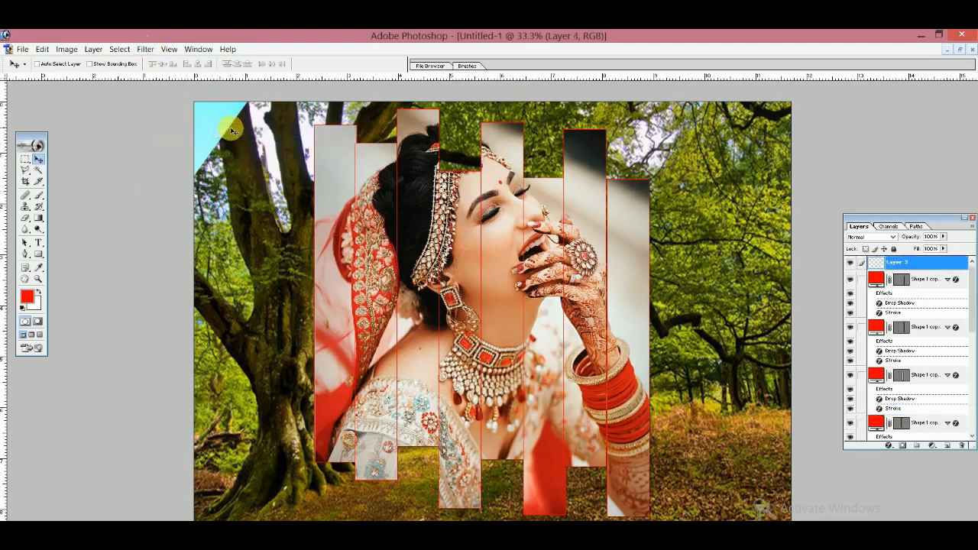
{"action": "left_click_drag", "start_coordinate": [214, 127], "coordinate": [800, 498]}
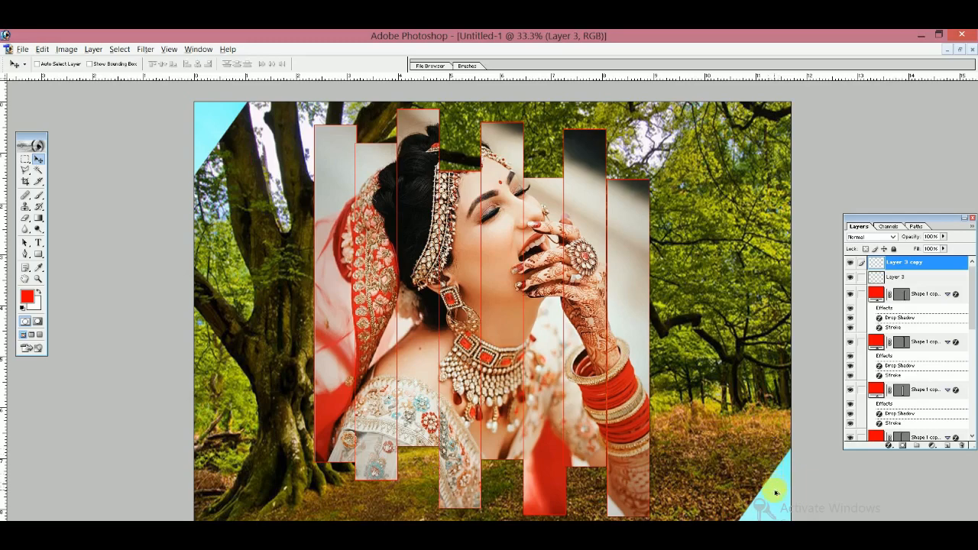
Step: Duplicate the lower-right corner shape slightly inward and scale the copy to about 135% width and 125% height
{"action": "left_click_drag", "start_coordinate": [775, 493], "coordinate": [734, 475]}
{"action": "left_click", "coordinate": [734, 474], "text": "alt"}
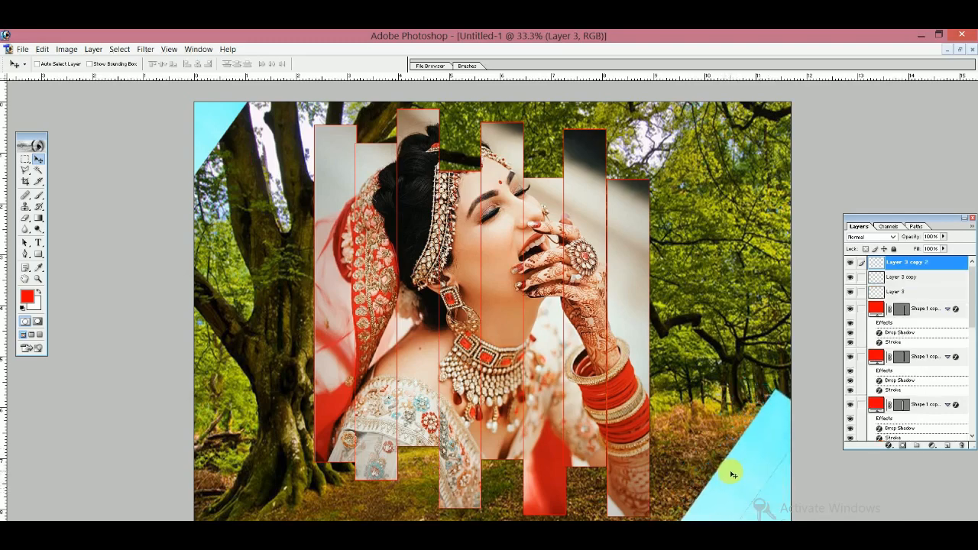
{"action": "key", "text": "ctrl+t"}
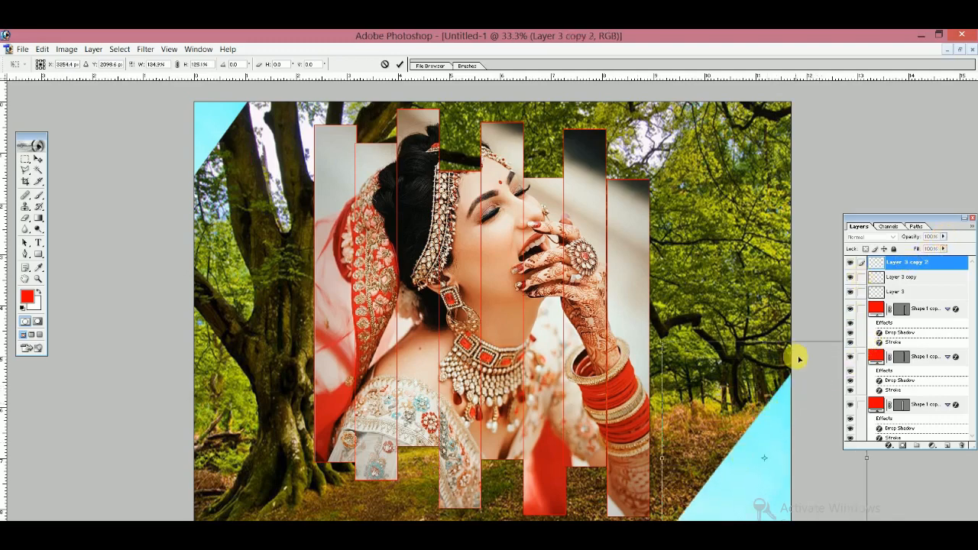
{"action": "key", "text": "Return"}
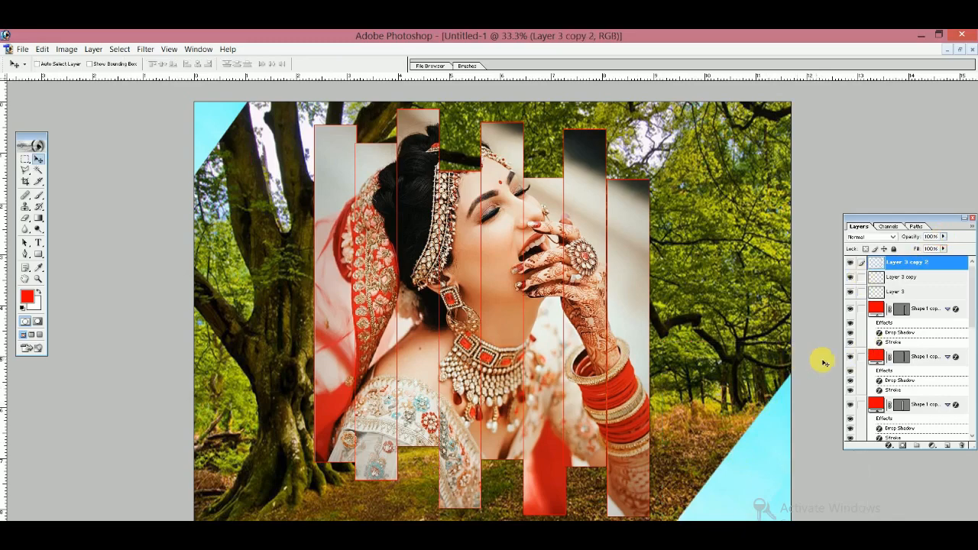
Step: Lower the opacity of the enlarged lower-right corner shape to 43%
{"action": "left_click", "coordinate": [944, 236]}
{"action": "left_click_drag", "start_coordinate": [944, 246], "coordinate": [916, 259]}
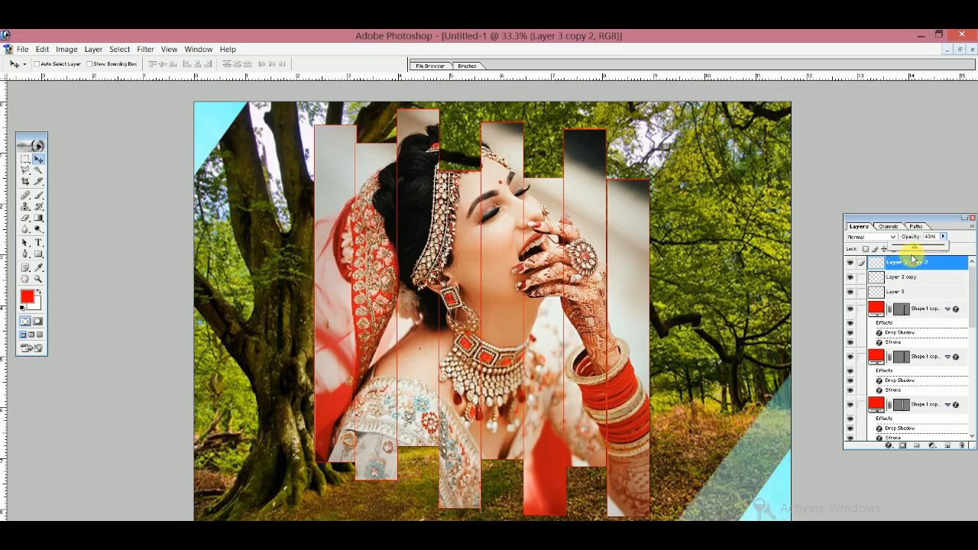
{"action": "key", "text": "Return"}
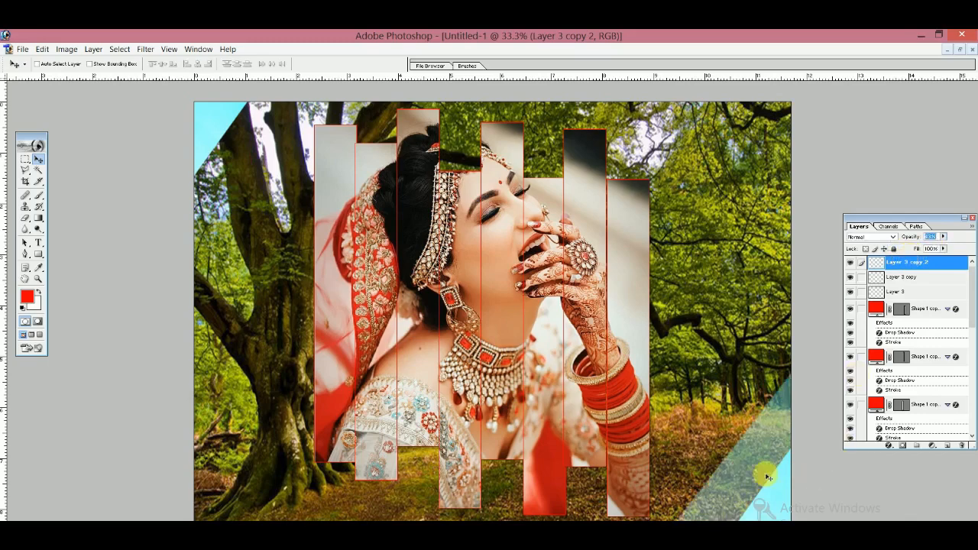
{"action": "key", "text": "Return"}
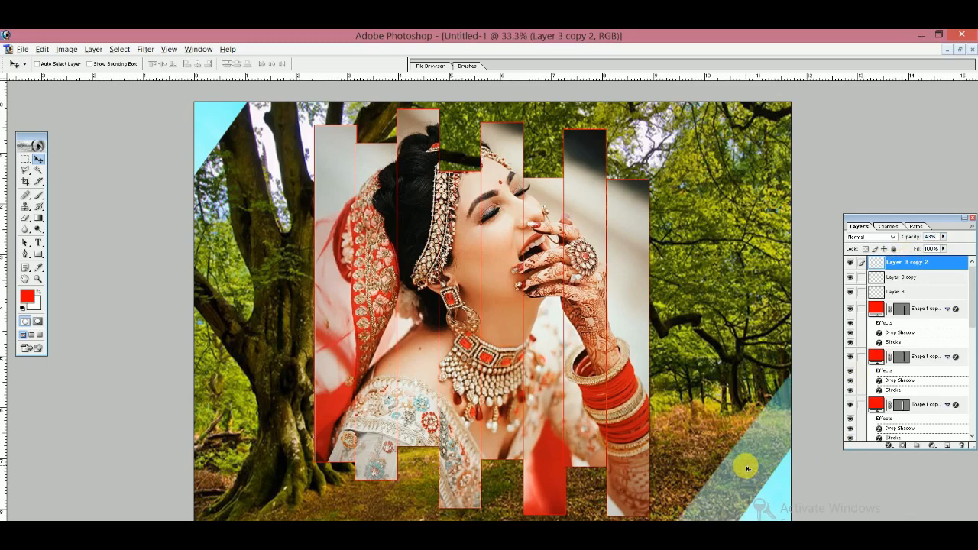
Step: Duplicate the semi-transparent corner shape to the upper-left corner, and place another copy of it farther inward
{"action": "left_click_drag", "start_coordinate": [747, 468], "coordinate": [219, 170]}
{"action": "key", "text": "ctrl+j"}
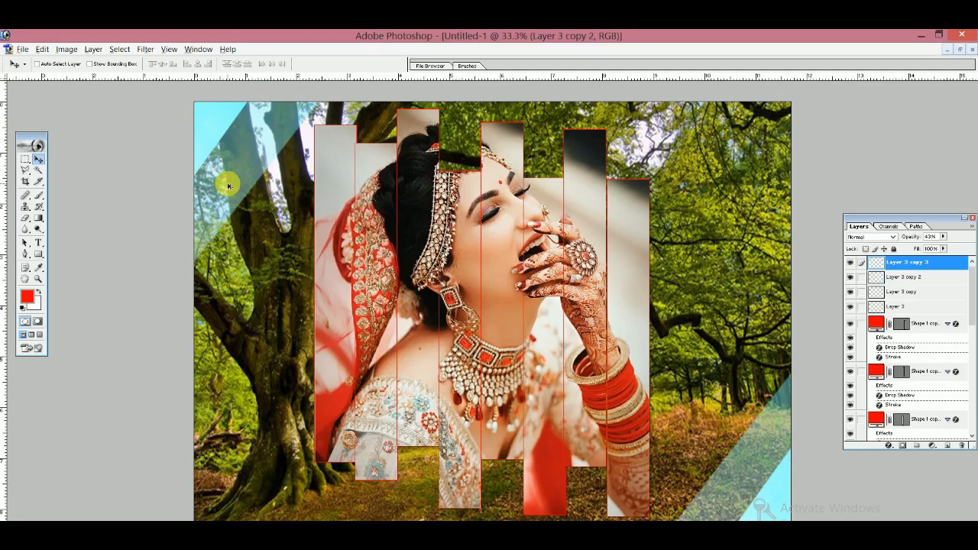
{"action": "left_click_drag", "start_coordinate": [228, 186], "coordinate": [261, 244]}
{"action": "key", "text": "ctrl+j"}
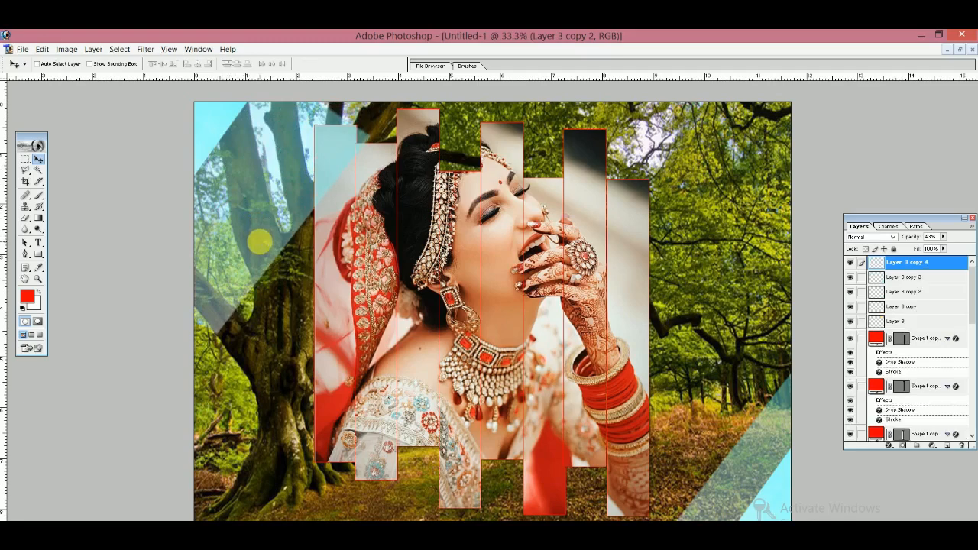
Step: Enlarge the innermost upper-left copy so it spans the corner diagonally, and nudge it slightly down and right
{"action": "key", "text": "ctrl+t"}
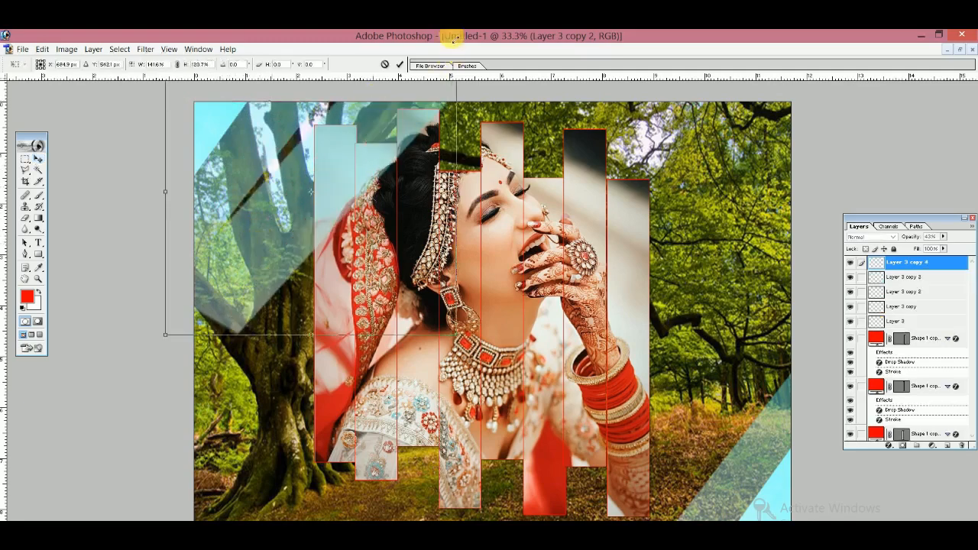
{"action": "left_click_drag", "start_coordinate": [453, 40], "coordinate": [428, 36]}
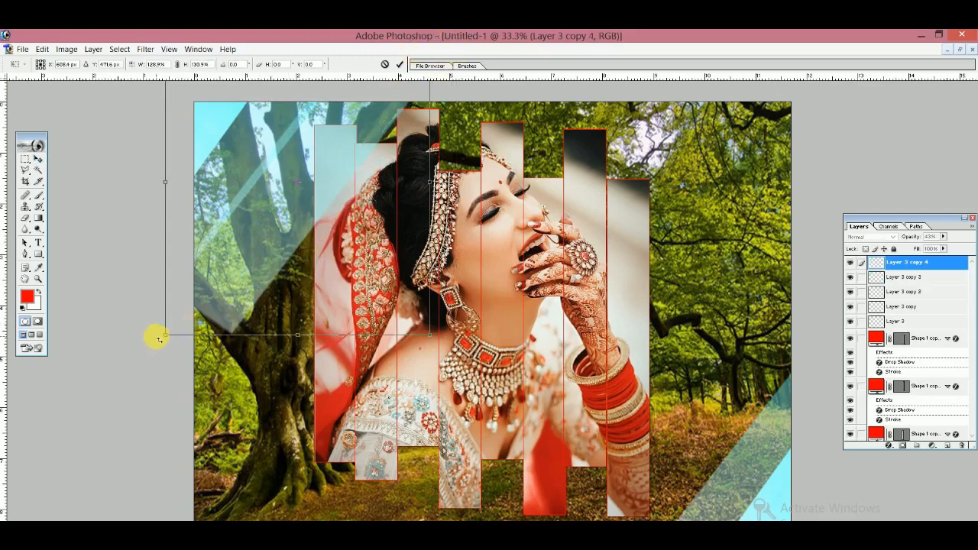
{"action": "left_click_drag", "start_coordinate": [162, 336], "coordinate": [125, 400]}
{"action": "key", "text": "Return"}
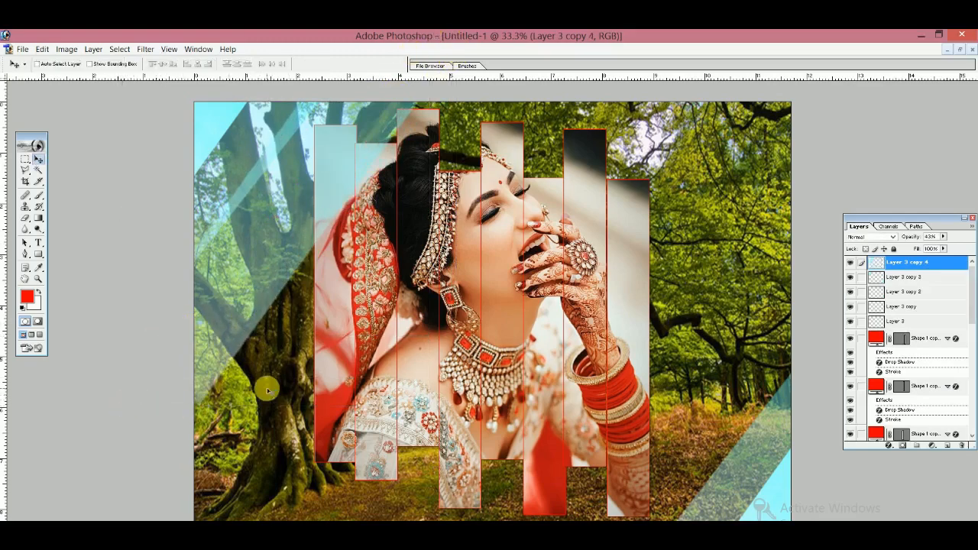
{"action": "left_click_drag", "start_coordinate": [265, 285], "coordinate": [267, 291]}
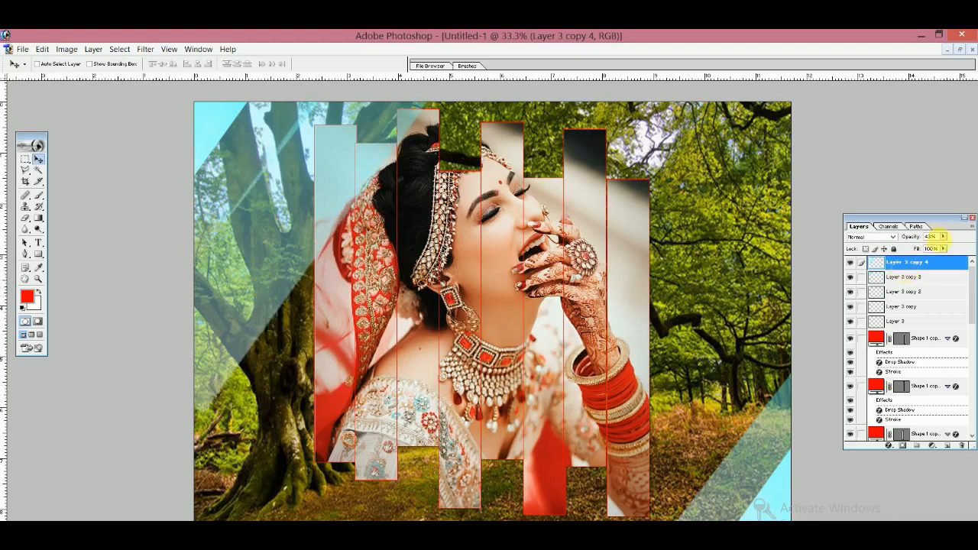
Step: Lower the opacity of the innermost upper-left corner shape to 20%
{"action": "left_click", "coordinate": [944, 240]}
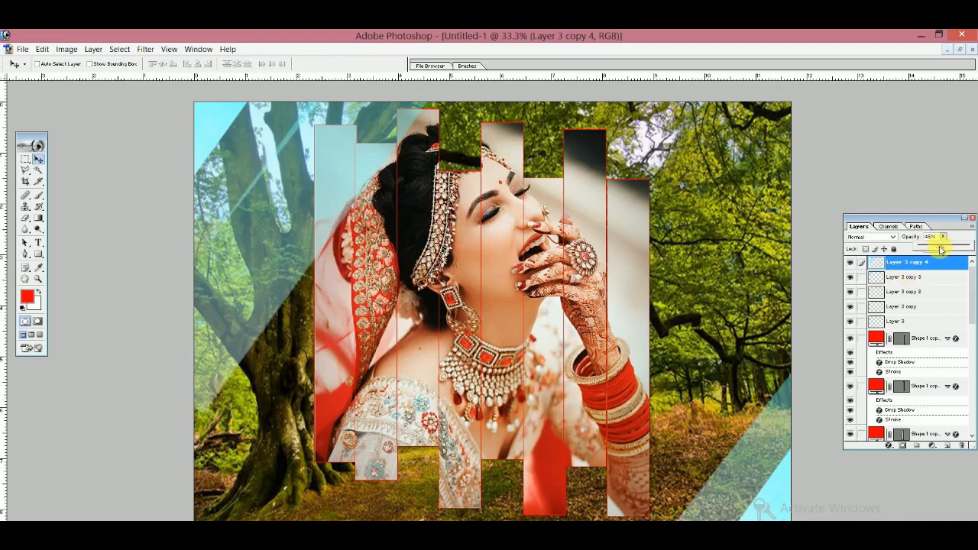
{"action": "left_click_drag", "start_coordinate": [941, 248], "coordinate": [925, 250]}
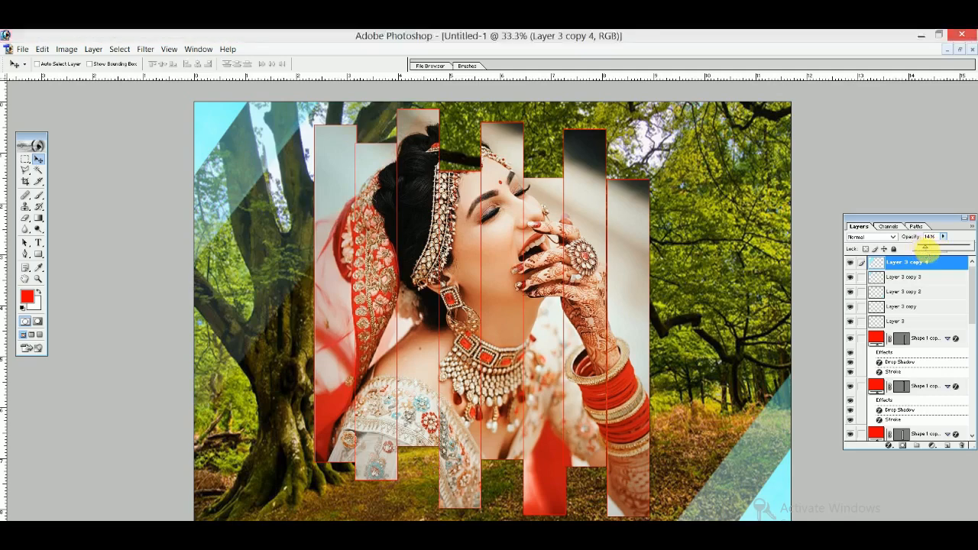
{"action": "left_click", "coordinate": [931, 258]}
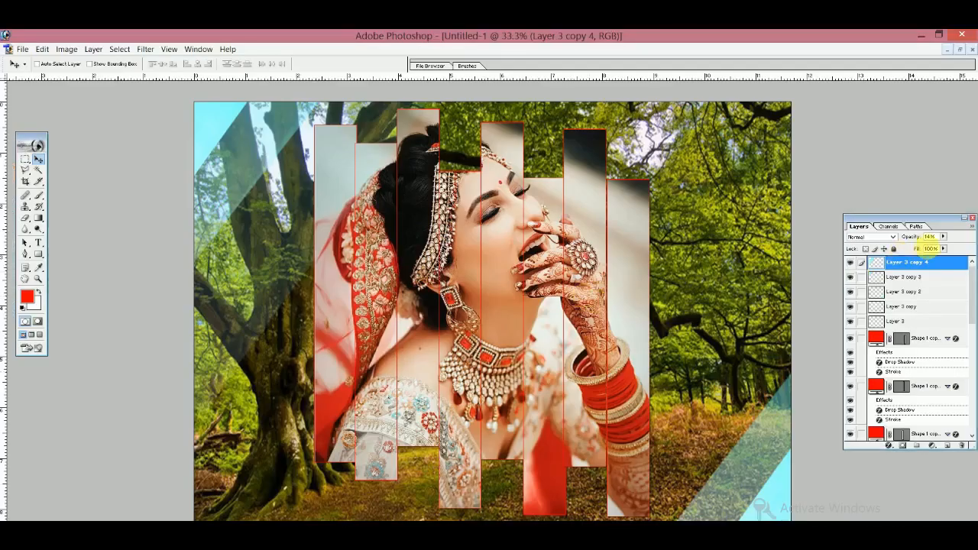
{"action": "left_click", "coordinate": [943, 237]}
{"action": "left_click_drag", "start_coordinate": [924, 248], "coordinate": [930, 248]}
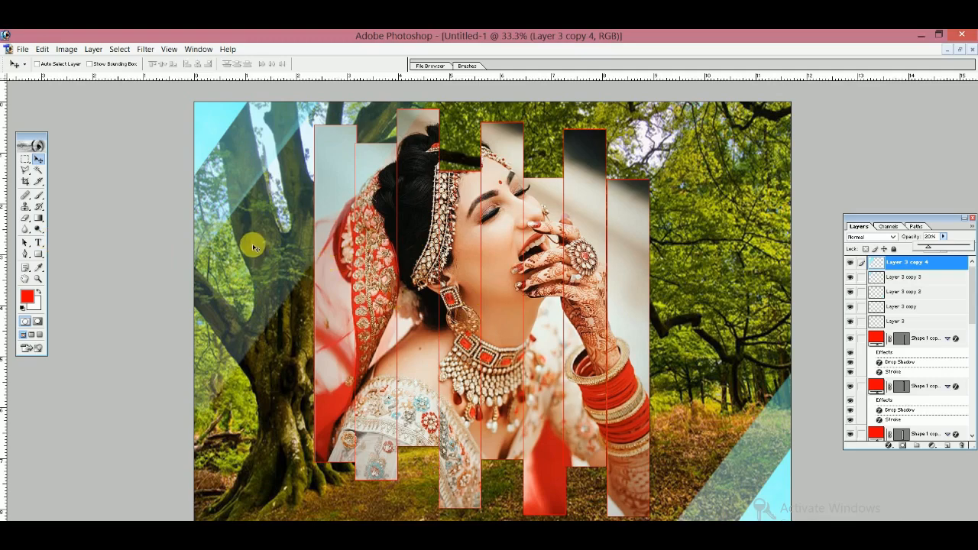
Step: Duplicate the 20% opacity corner shape to the upper-right corner and rotate the copy about 100 degrees to fit it
{"action": "left_click_drag", "start_coordinate": [253, 258], "coordinate": [663, 227]}
{"action": "key", "text": "ctrl+j"}
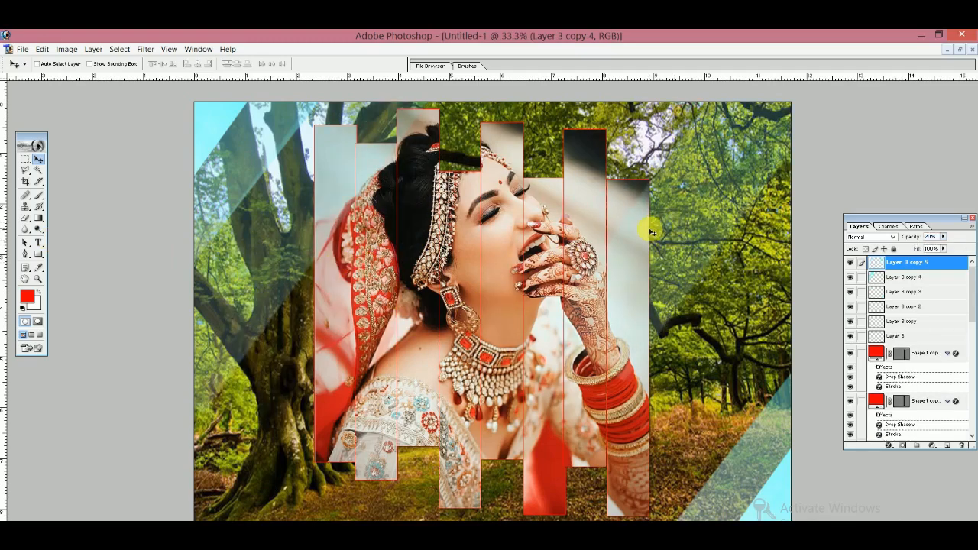
{"action": "key", "text": "ctrl+t"}
{"action": "left_click_drag", "start_coordinate": [895, 107], "coordinate": [787, 179]}
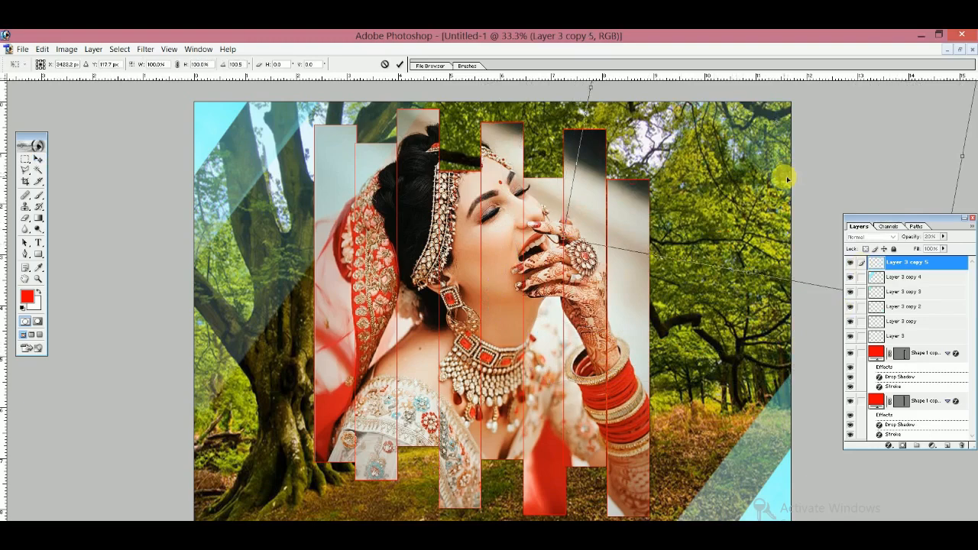
{"action": "key", "text": "Return"}
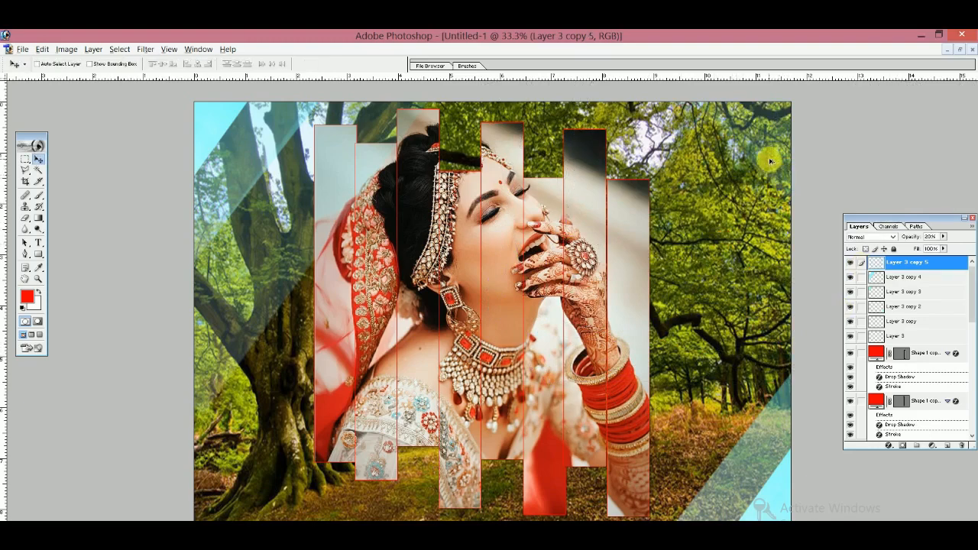
Step: Duplicate the rotated upper-right corner shape to the lower-left corner of the composition
{"action": "left_click_drag", "start_coordinate": [769, 153], "coordinate": [147, 467]}
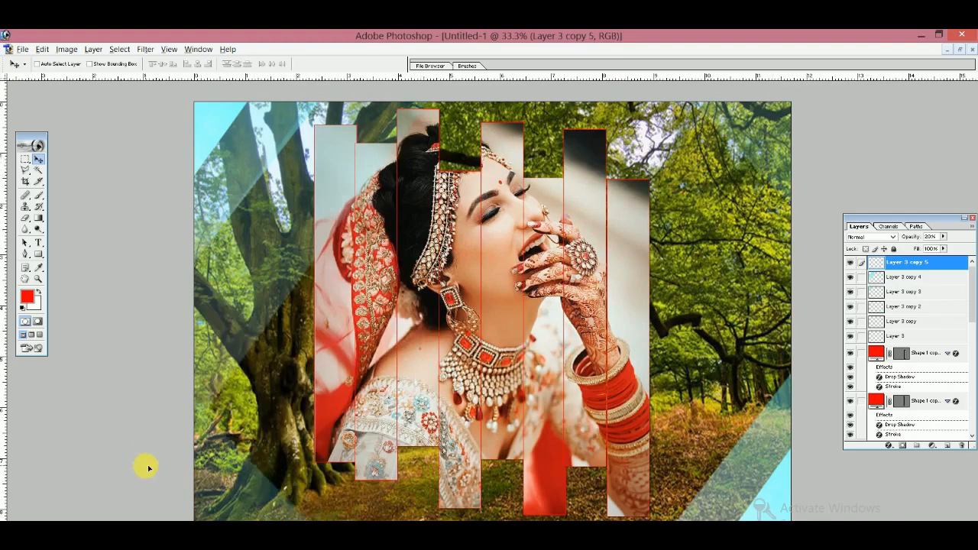
{"action": "key", "text": "ctrl+j"}
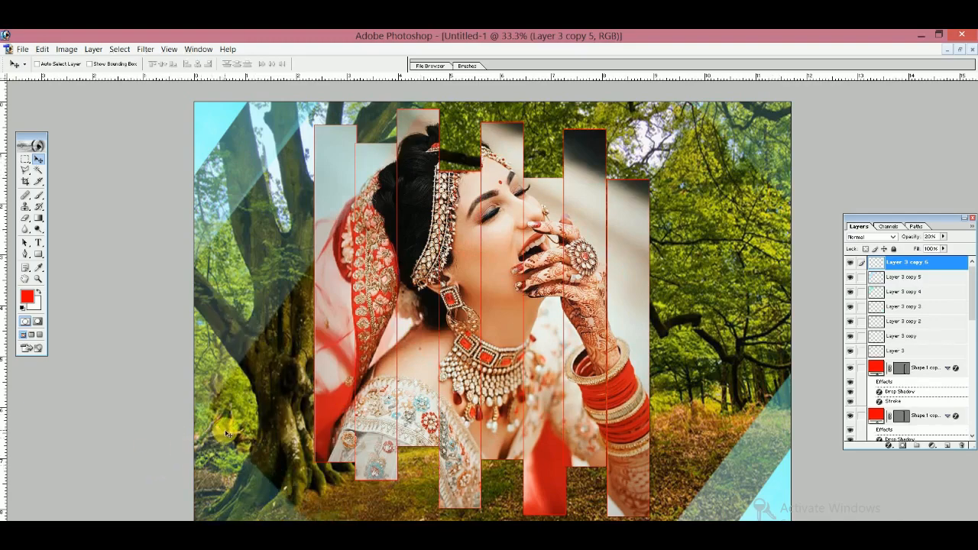